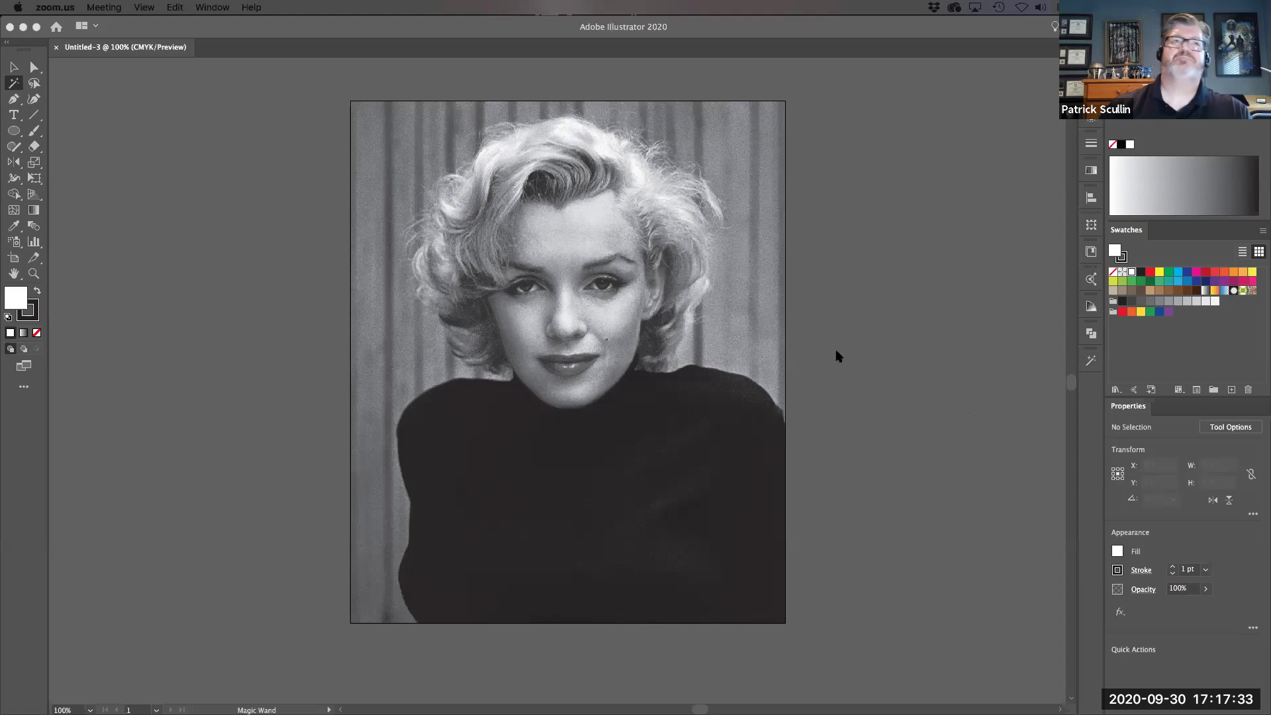
Step: Select the embedded portrait photo and bring the Properties panel's Quick Actions into view
{"action": "left_click", "coordinate": [13, 69]}
{"action": "left_click", "coordinate": [13, 69]}
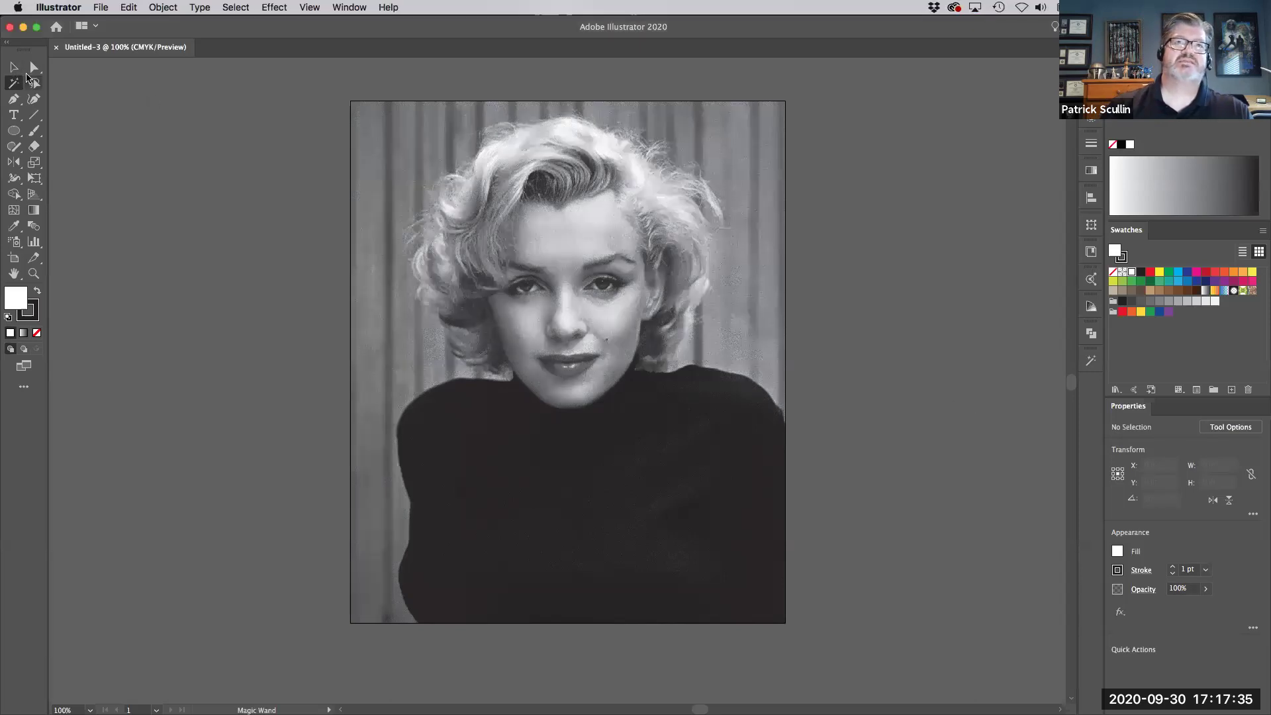
{"action": "left_click", "coordinate": [472, 296]}
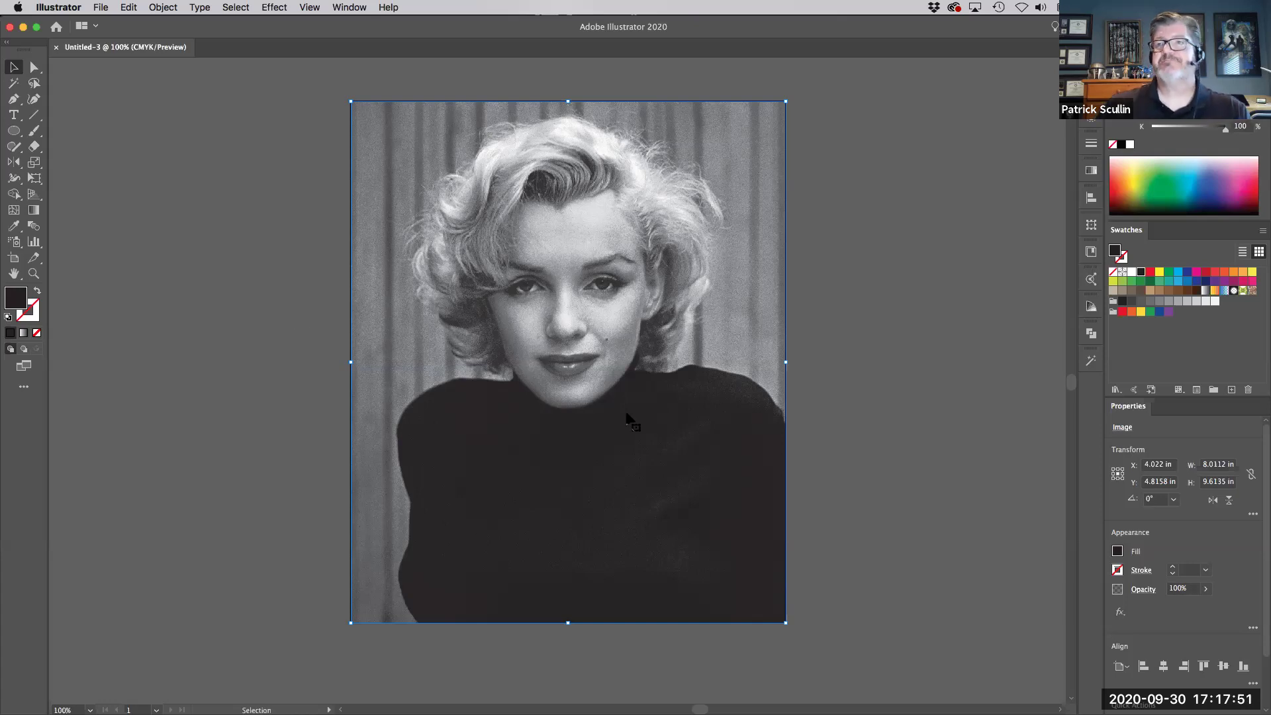
{"action": "scroll", "coordinate": [1221, 569], "scroll_direction": "down", "scroll_amount": 2}
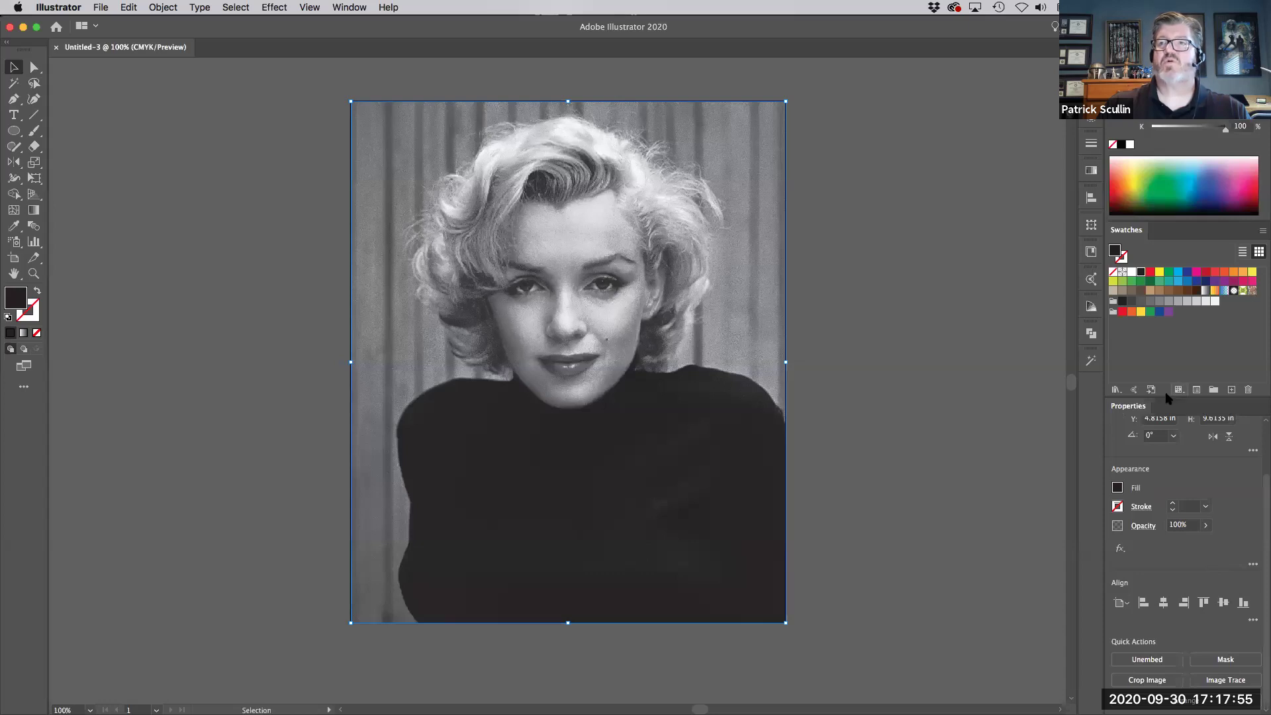
{"action": "left_click_drag", "start_coordinate": [1167, 397], "coordinate": [1167, 351]}
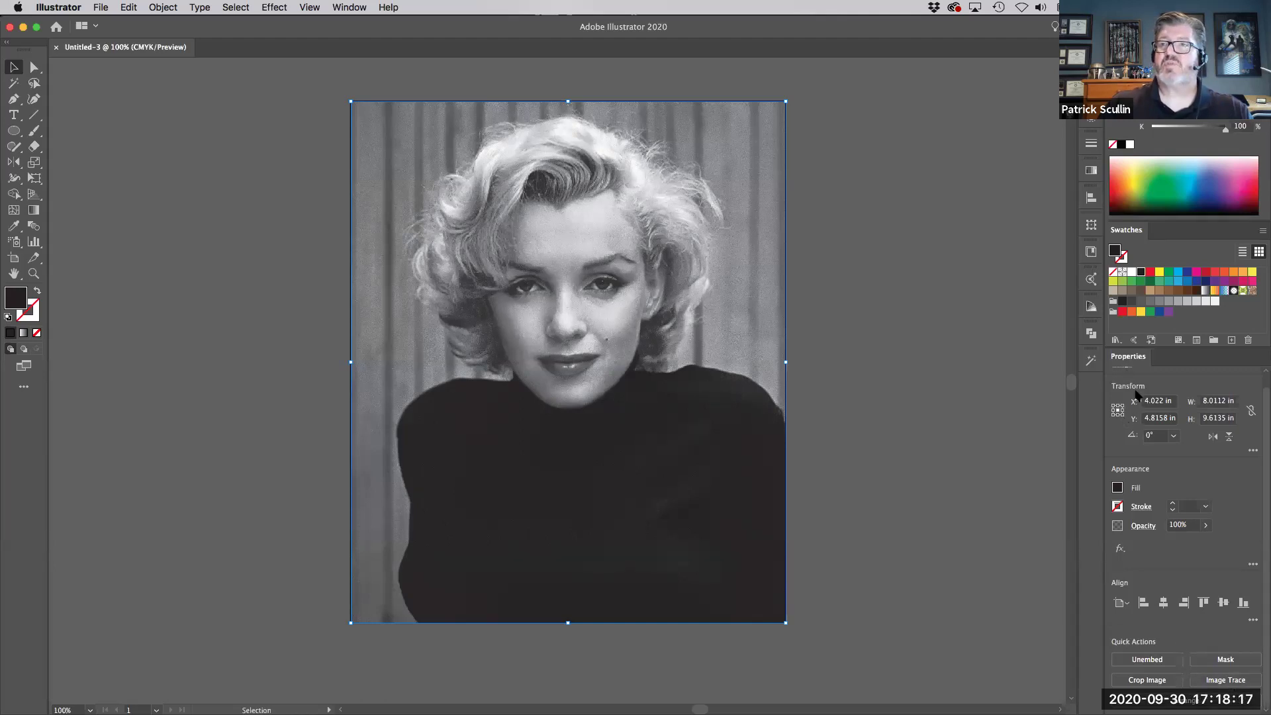
Step: Image-trace the portrait with the 6 Colors preset, accepting the slow-tracing warning
{"action": "left_click", "coordinate": [1216, 680]}
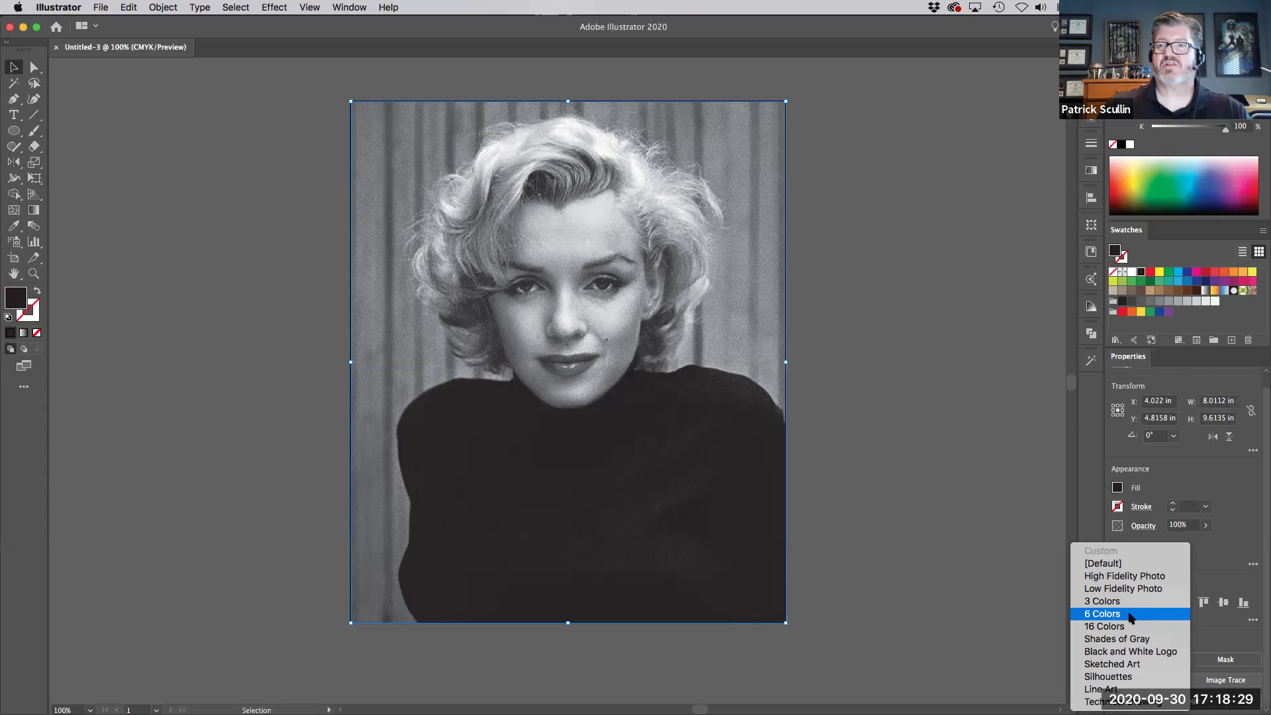
{"action": "left_click", "coordinate": [1131, 615]}
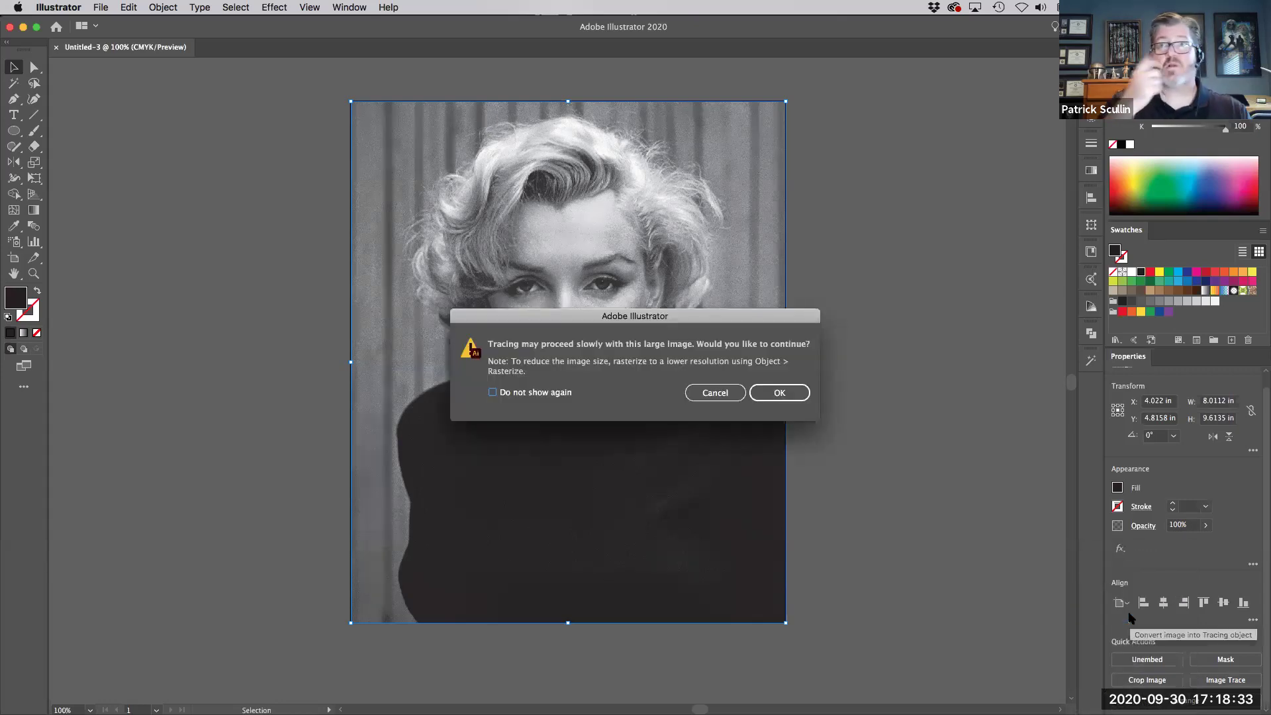
{"action": "left_click", "coordinate": [785, 395]}
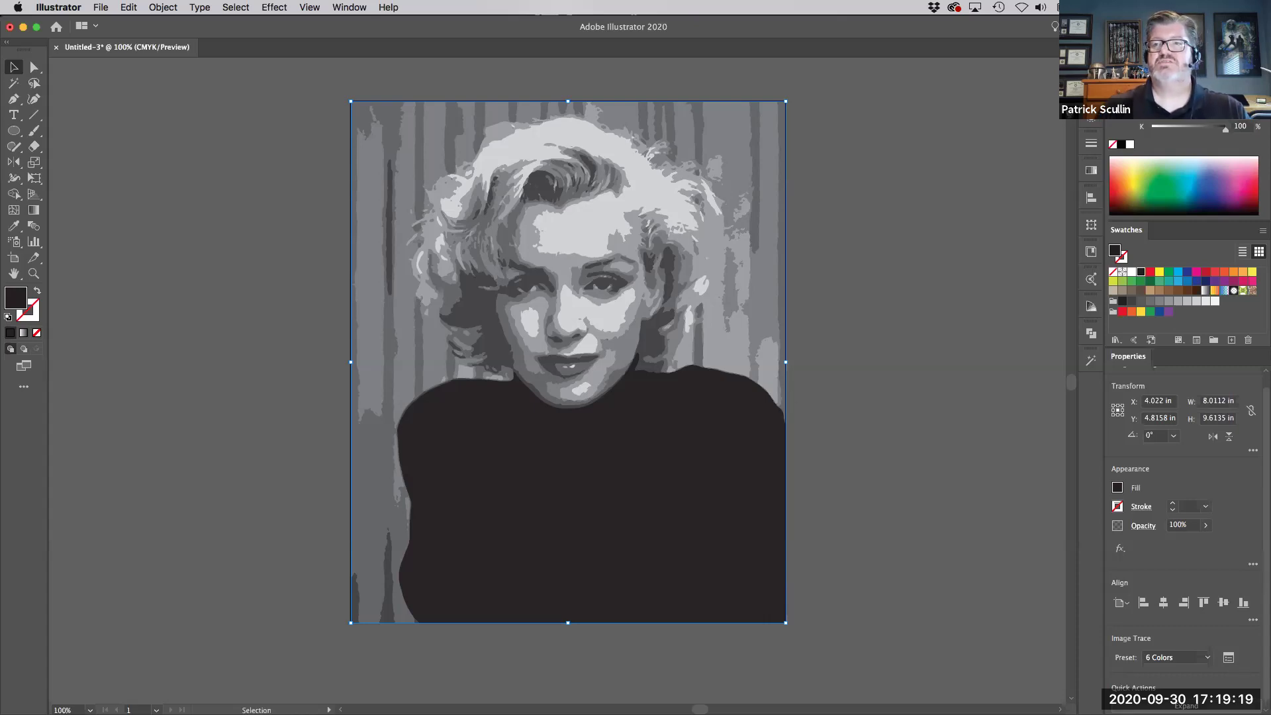
Step: Expand the live trace into separate gray vector paths, then deselect and use Direct Selection
{"action": "scroll", "coordinate": [1186, 530], "scroll_direction": "down", "scroll_amount": 1}
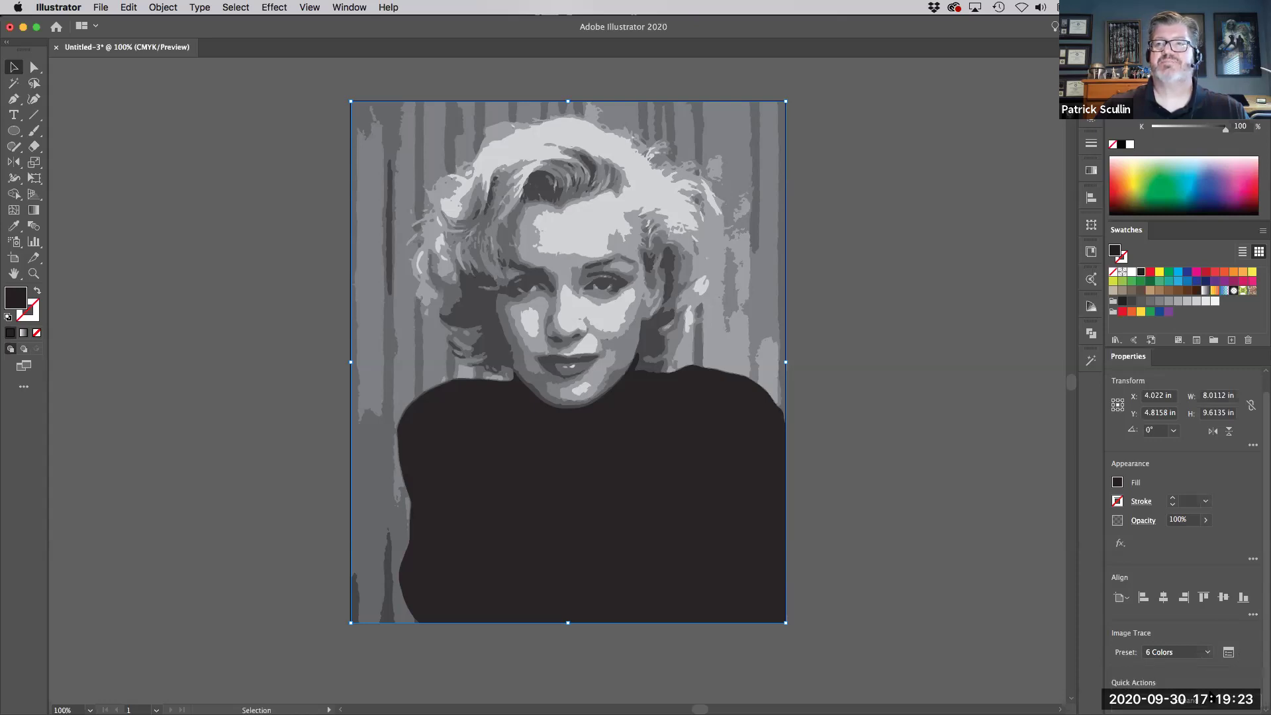
{"action": "left_click", "coordinate": [1149, 699]}
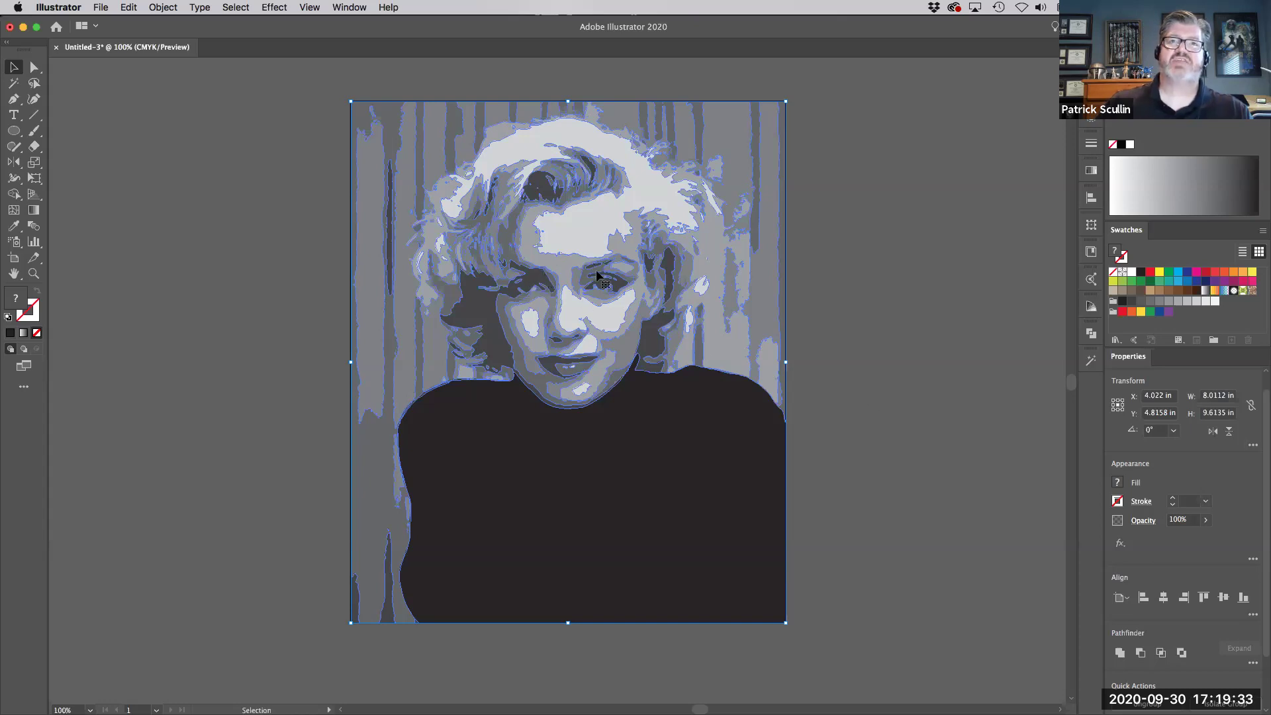
{"action": "left_click", "coordinate": [299, 406]}
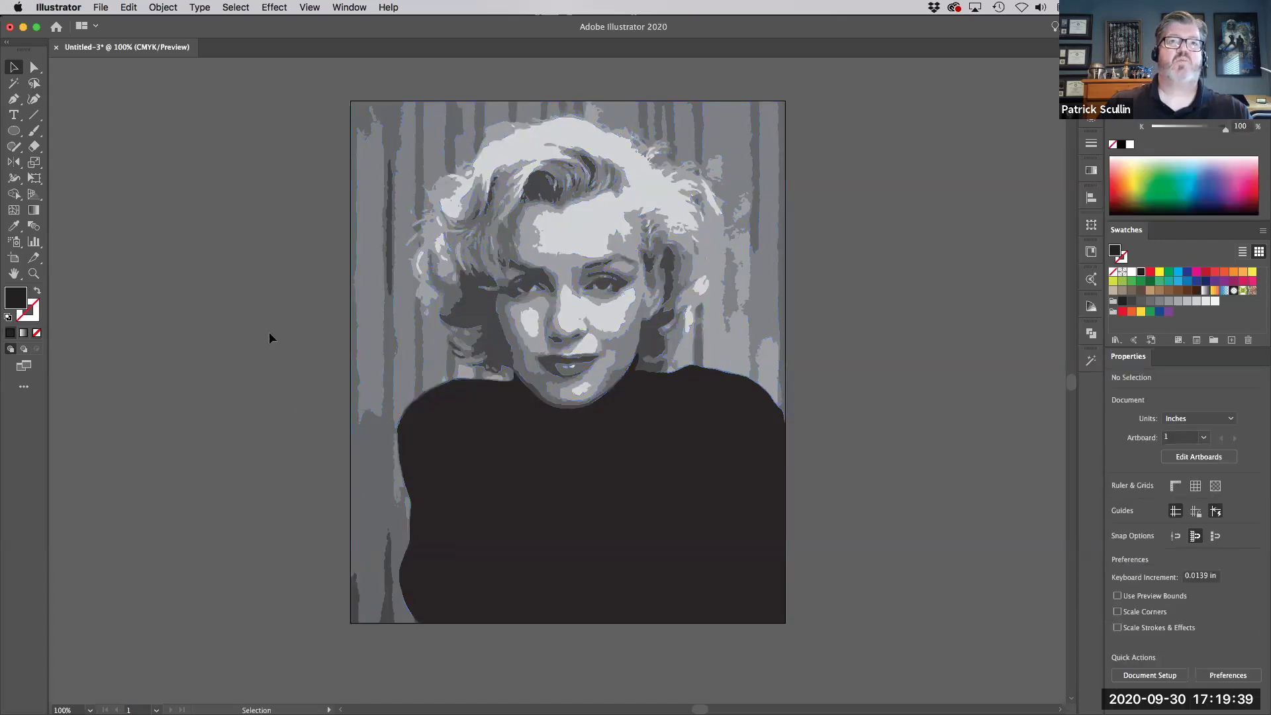
{"action": "left_click", "coordinate": [35, 69]}
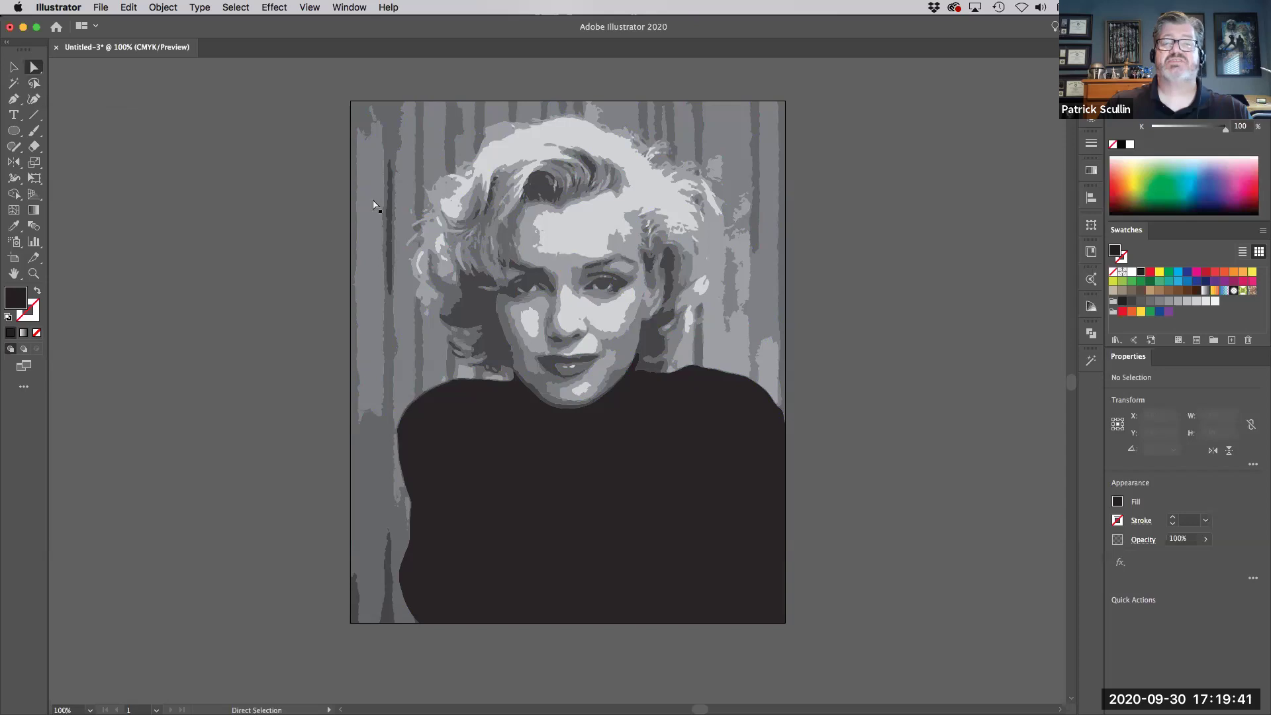
{"action": "left_click", "coordinate": [562, 240]}
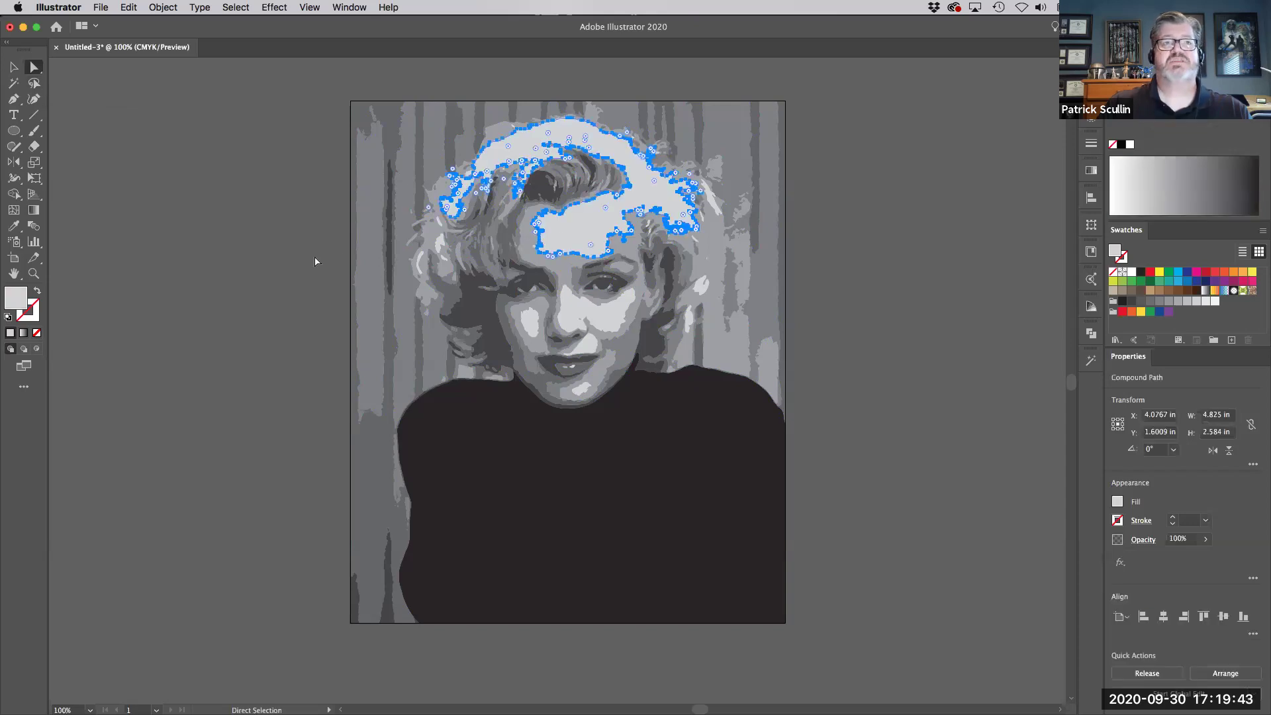
{"action": "double_click", "coordinate": [25, 296]}
{"action": "left_click", "coordinate": [428, 377]}
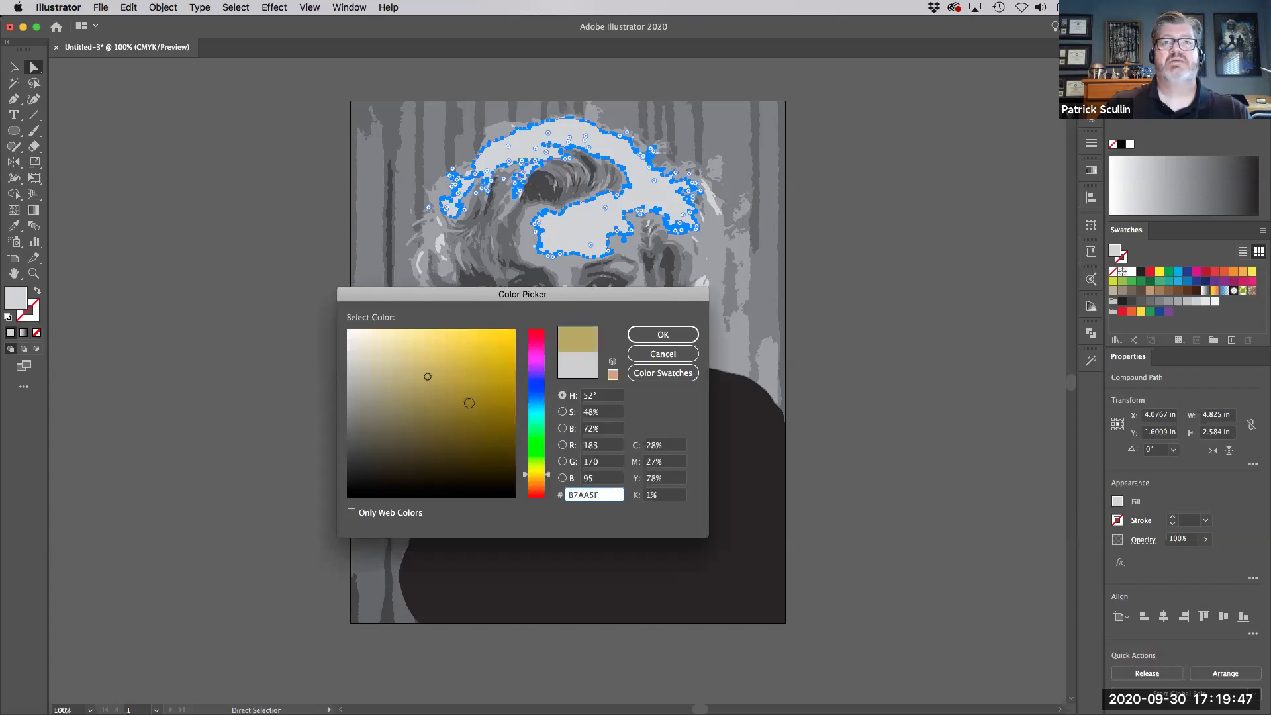
{"action": "left_click", "coordinate": [542, 425]}
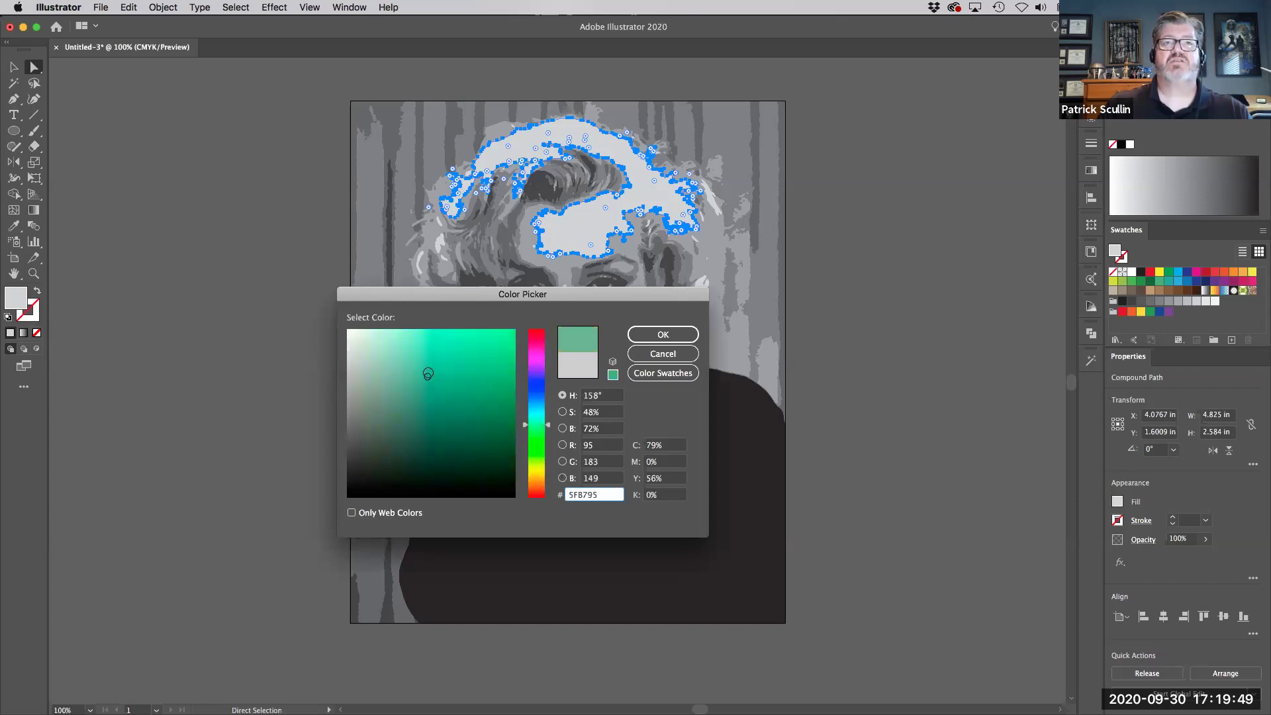
{"action": "left_click", "coordinate": [423, 382]}
{"action": "left_click", "coordinate": [387, 402]}
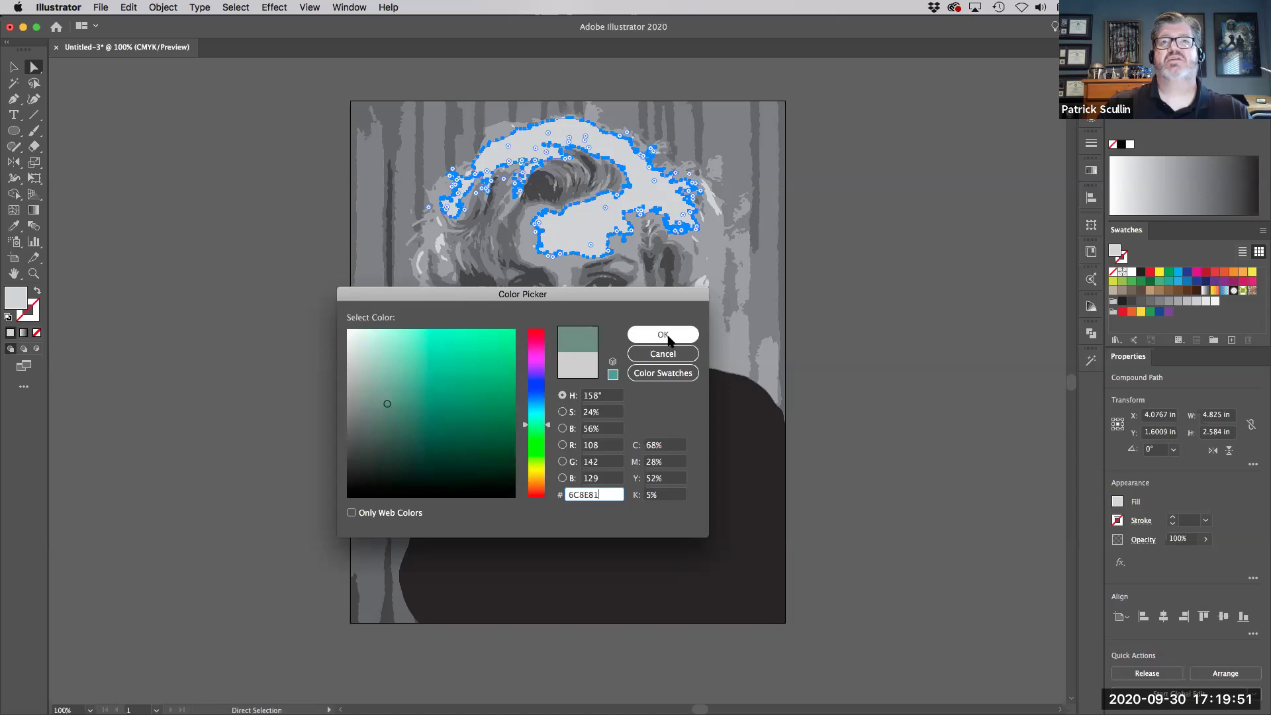
{"action": "key", "text": "Return"}
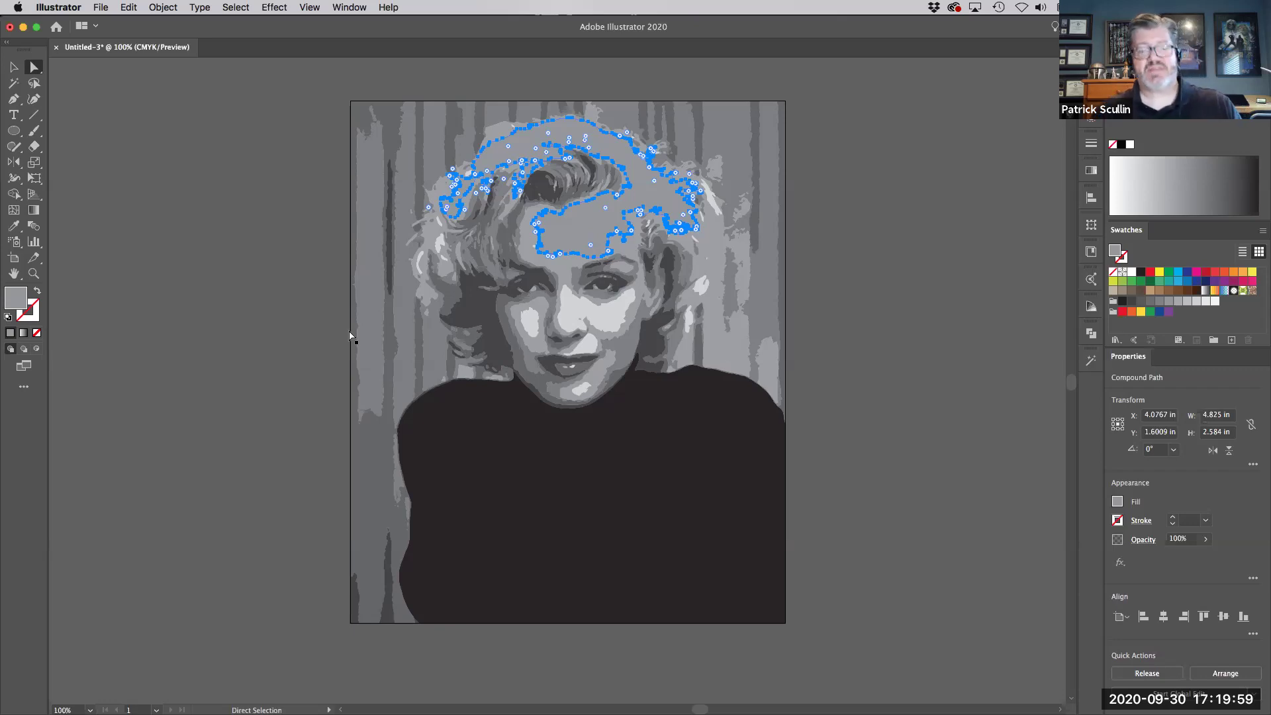
{"action": "key", "text": "super+z"}
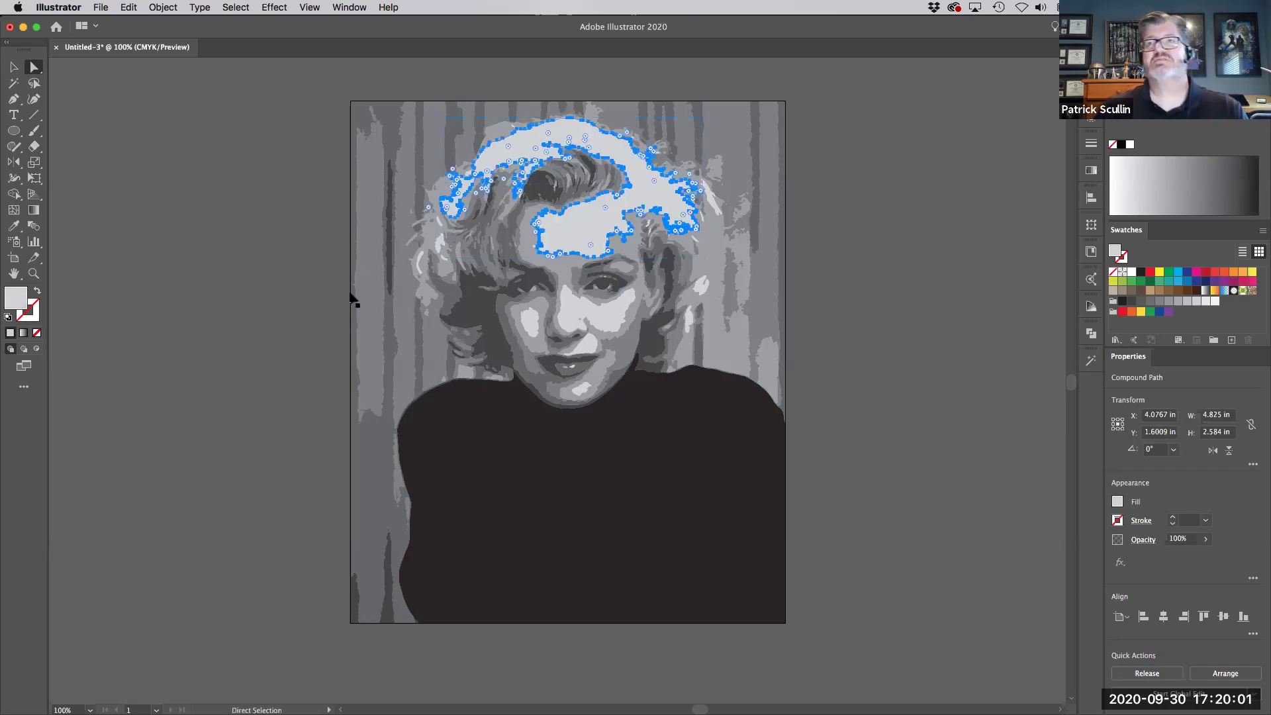
{"action": "left_click", "coordinate": [351, 295]}
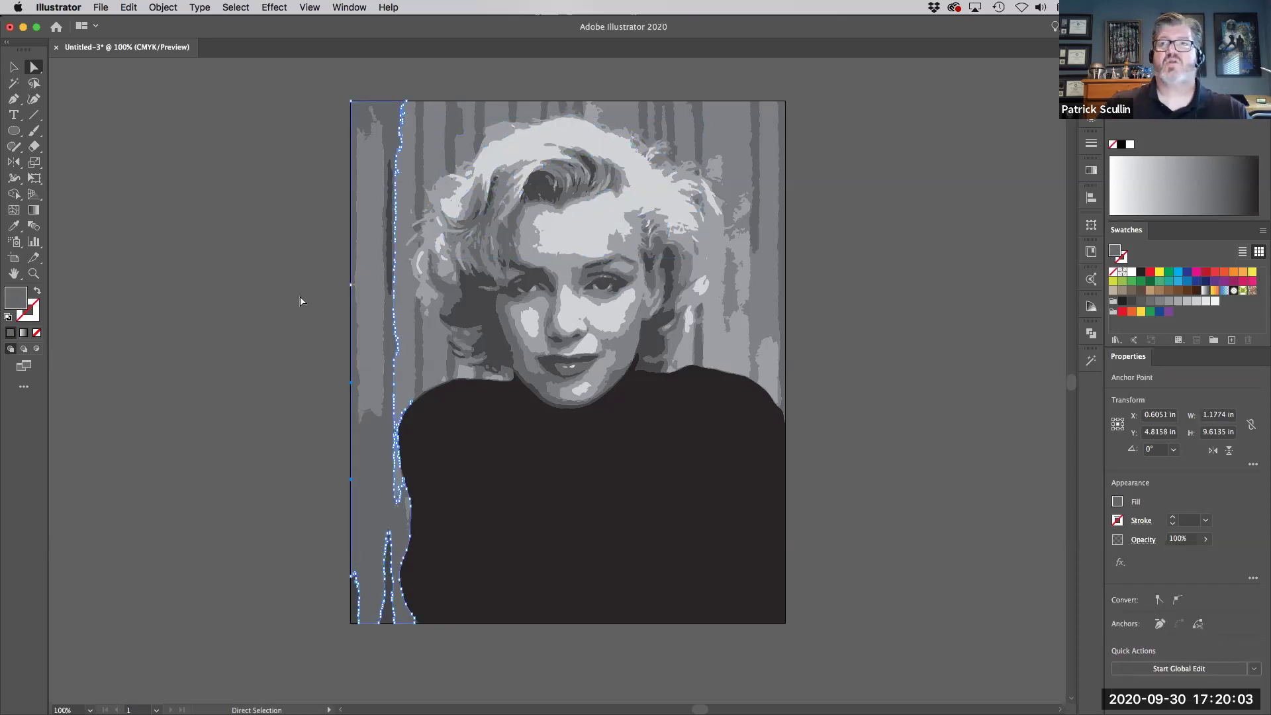
{"action": "left_click", "coordinate": [253, 303]}
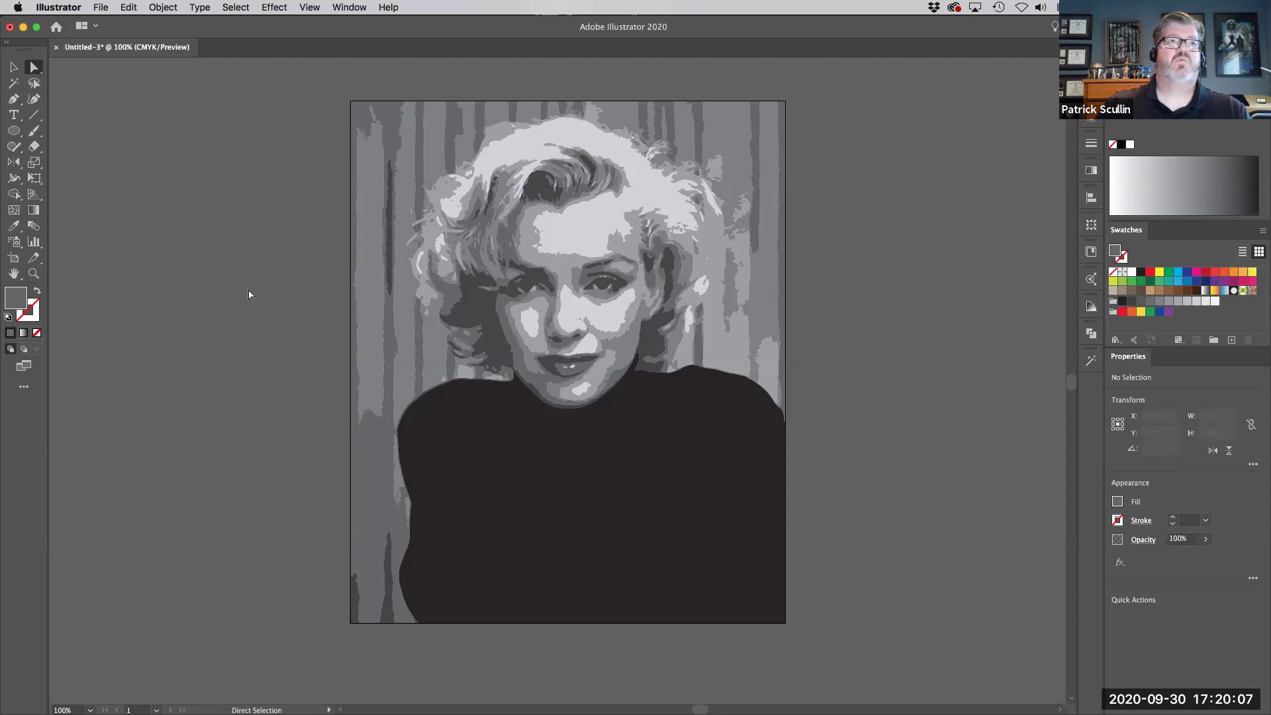
{"action": "left_click", "coordinate": [13, 83]}
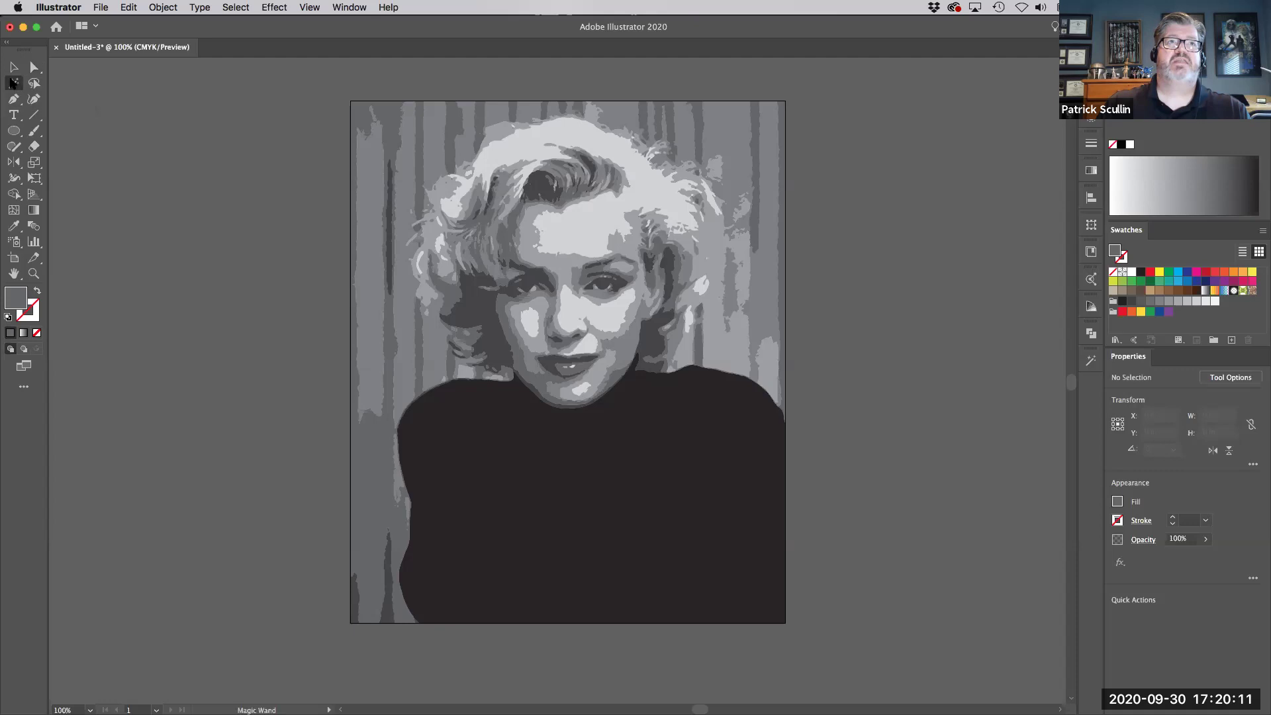
{"action": "left_click", "coordinate": [575, 243]}
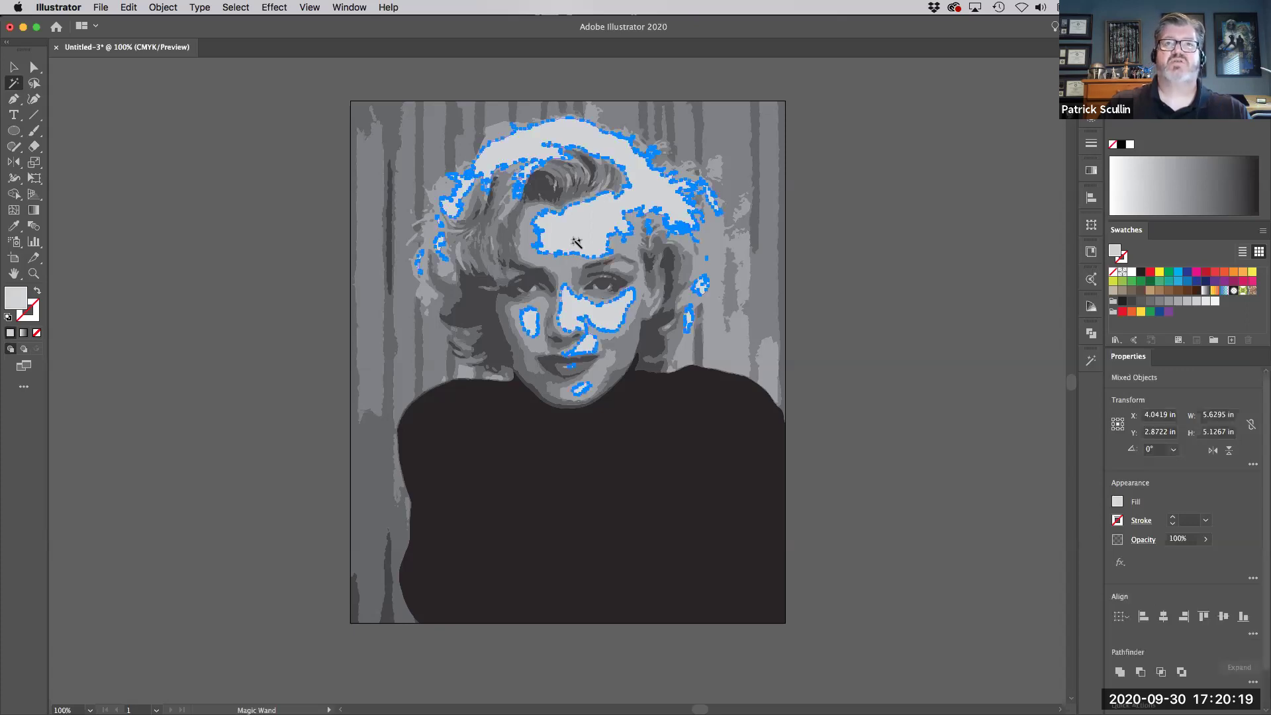
{"action": "double_click", "coordinate": [12, 84]}
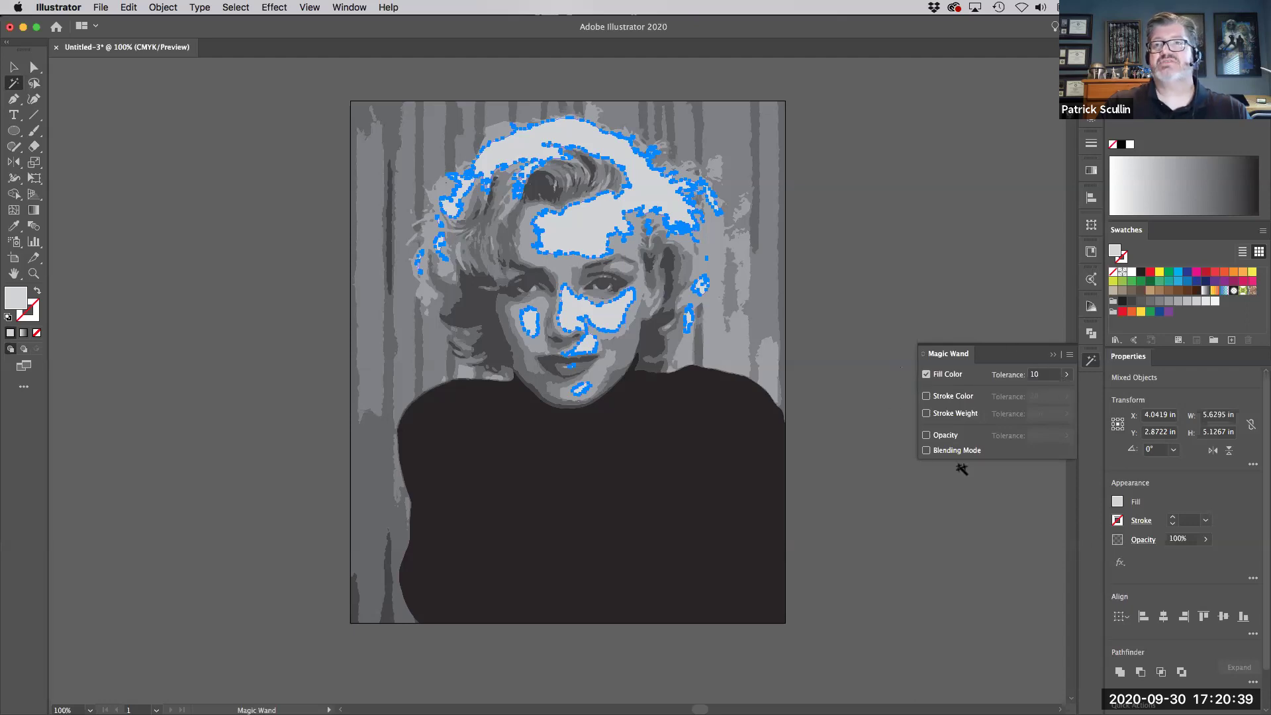
{"action": "left_click", "coordinate": [1049, 376]}
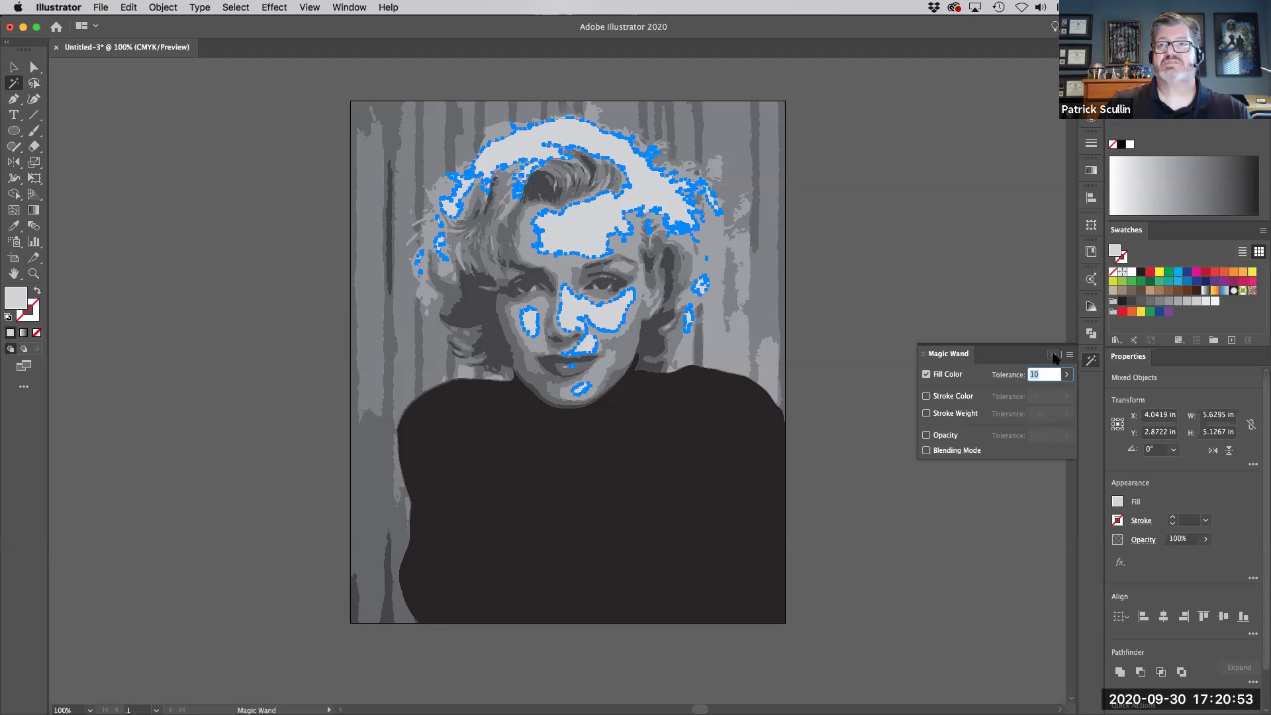
{"action": "left_click", "coordinate": [1054, 354]}
{"action": "left_click", "coordinate": [729, 427]}
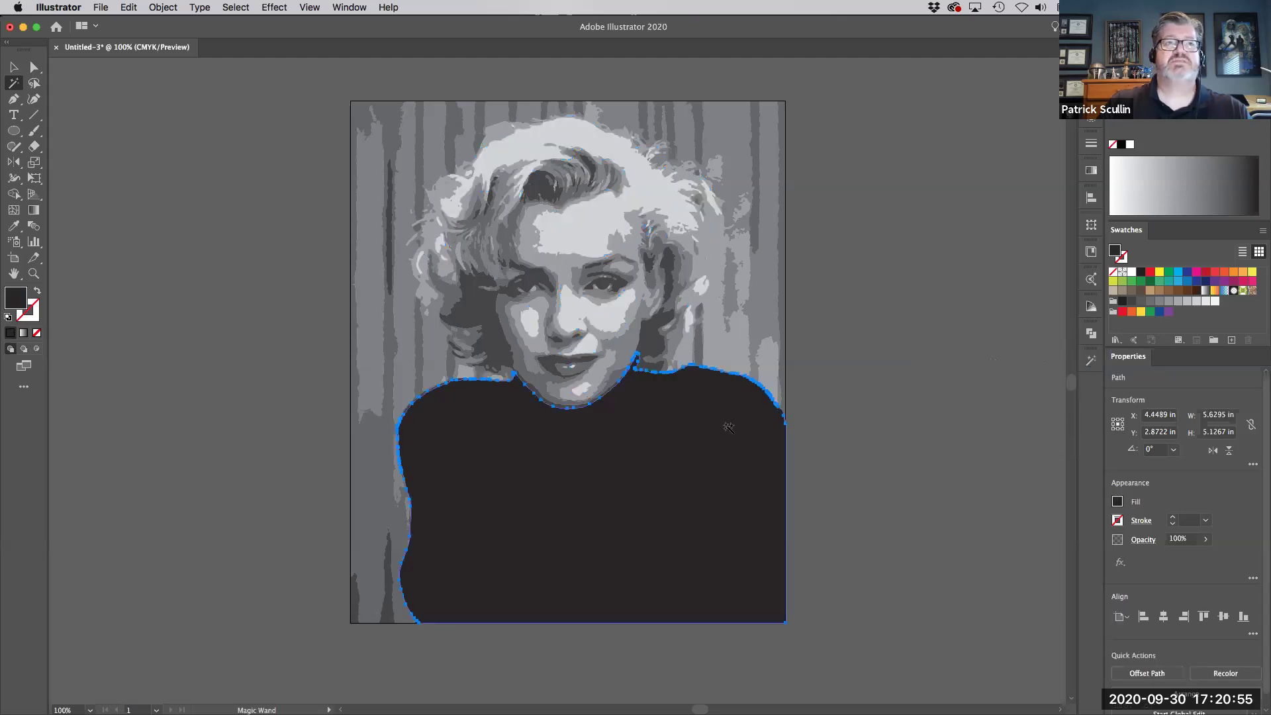
{"action": "left_click", "coordinate": [405, 354]}
{"action": "left_click", "coordinate": [377, 451]}
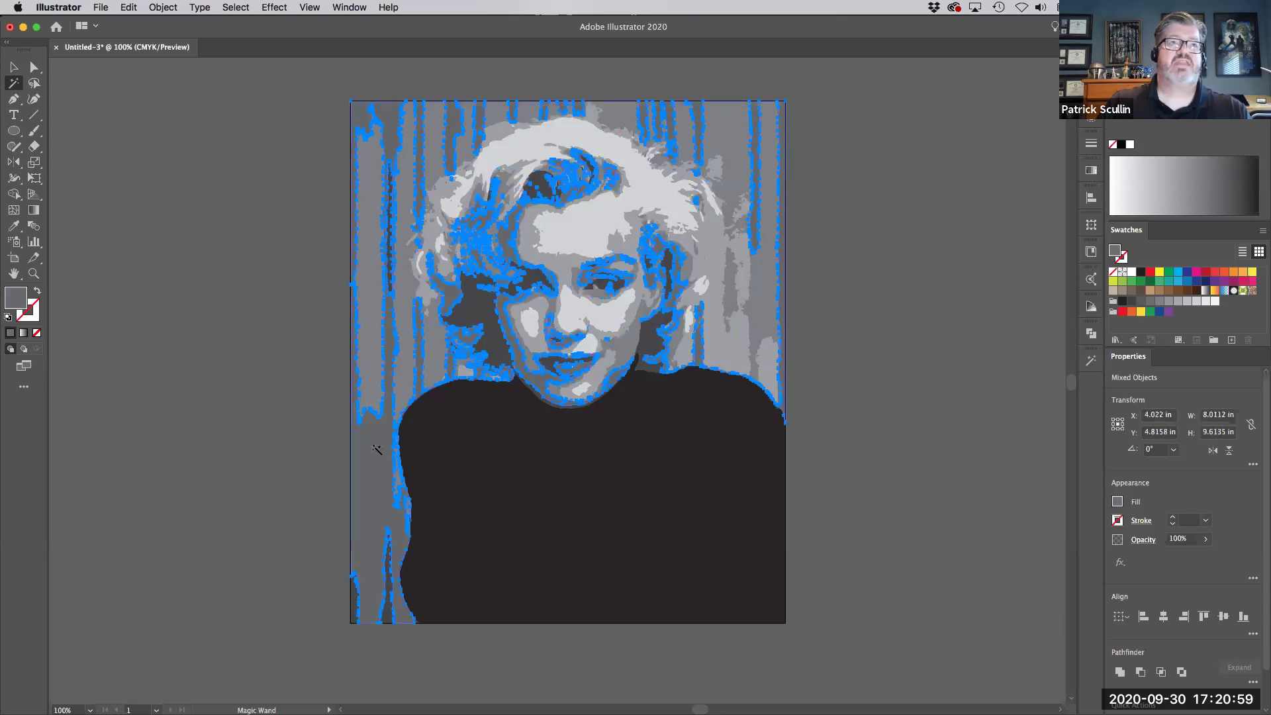
{"action": "left_click", "coordinate": [268, 325]}
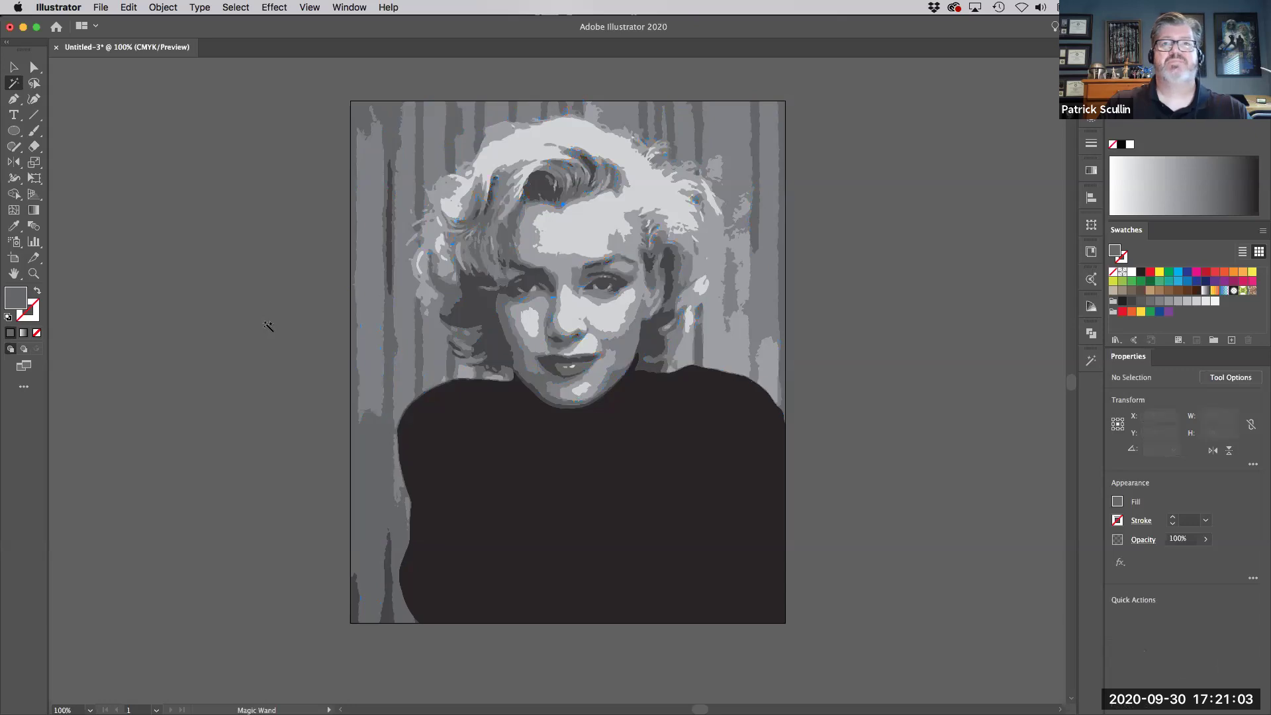
{"action": "left_click", "coordinate": [449, 454]}
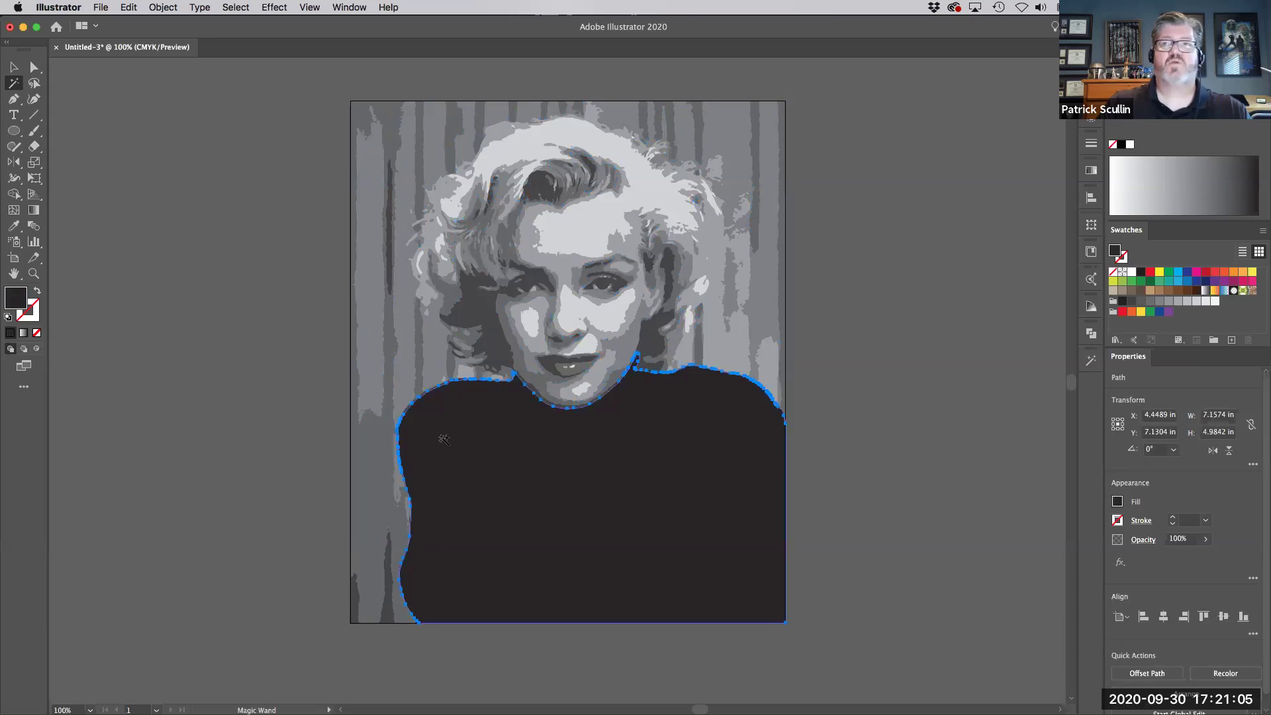
{"action": "left_click", "coordinate": [868, 364]}
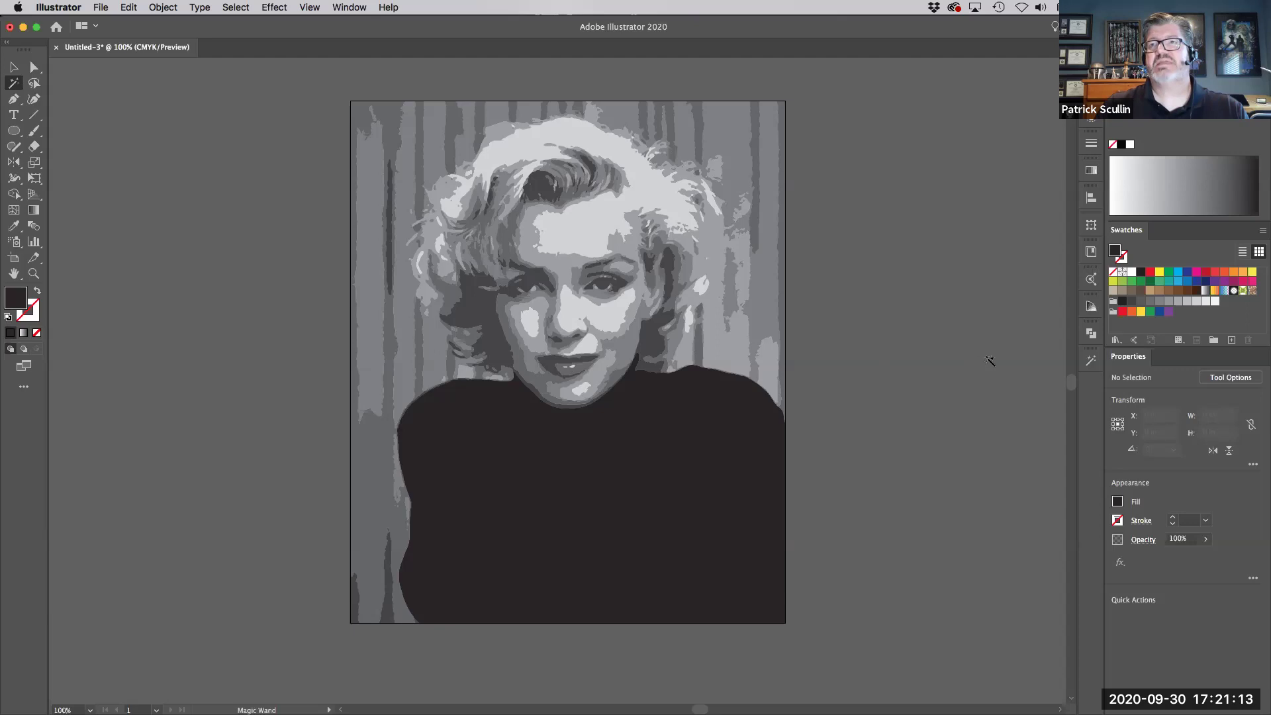
Step: Set the fill colour to light pink DD7AAC in the Color Picker
{"action": "left_click", "coordinate": [1252, 282]}
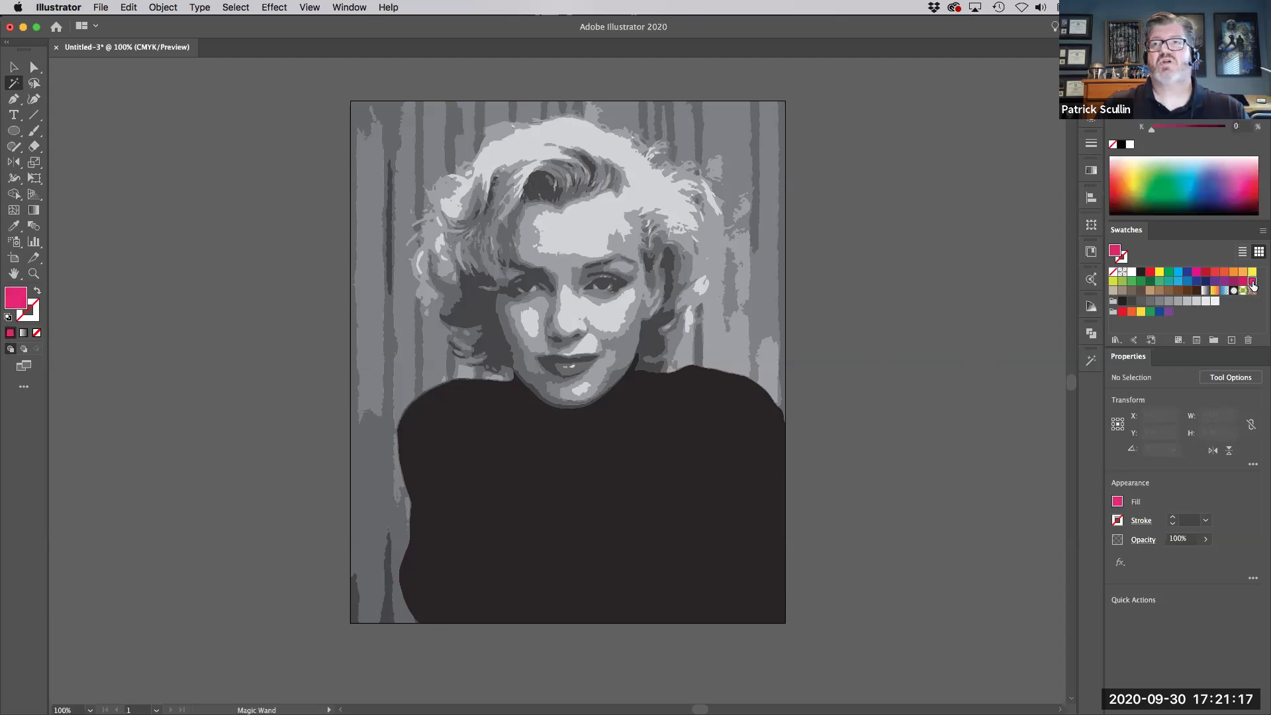
{"action": "double_click", "coordinate": [18, 299]}
{"action": "left_click_drag", "start_coordinate": [429, 295], "coordinate": [965, 251]}
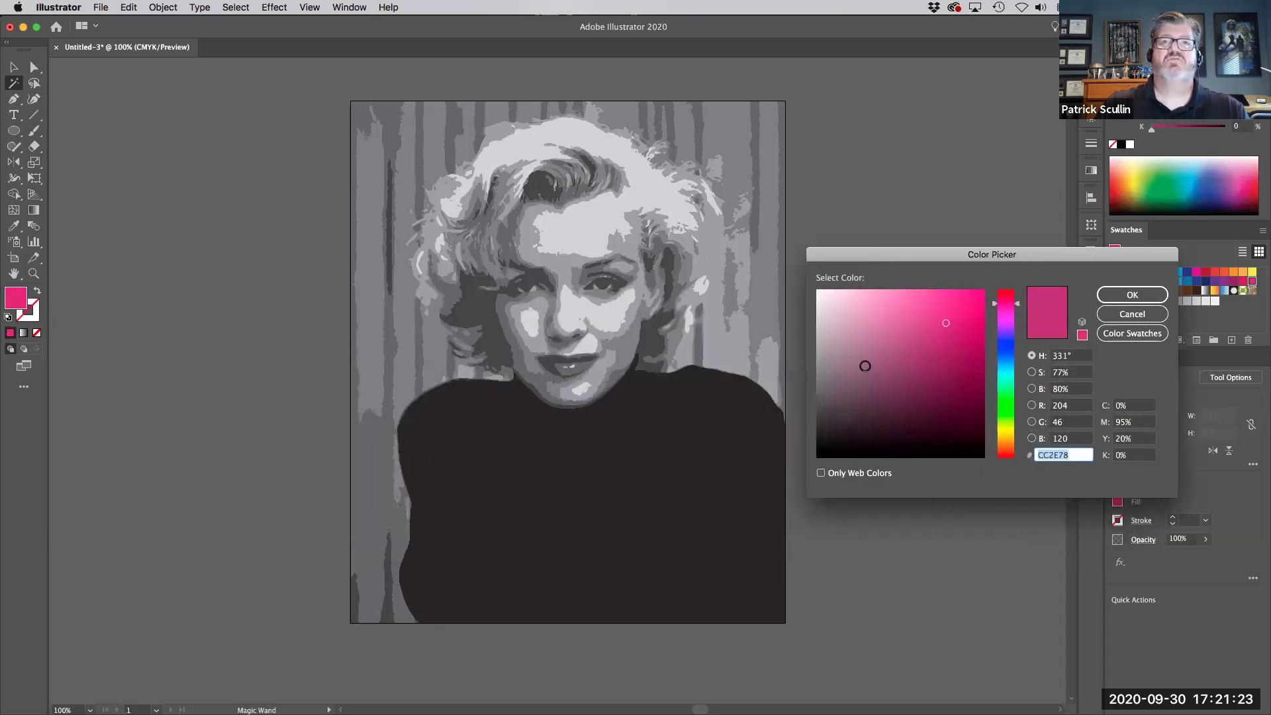
{"action": "left_click", "coordinate": [893, 311]}
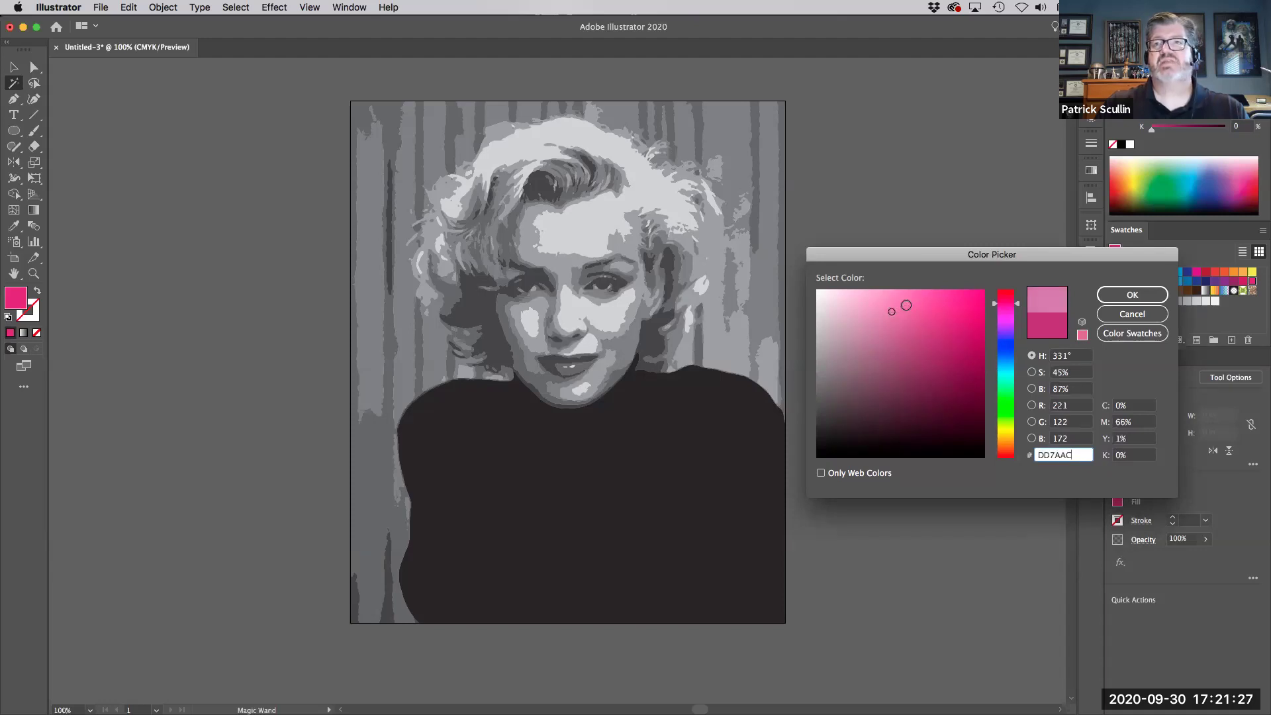
{"action": "left_click", "coordinate": [1128, 300]}
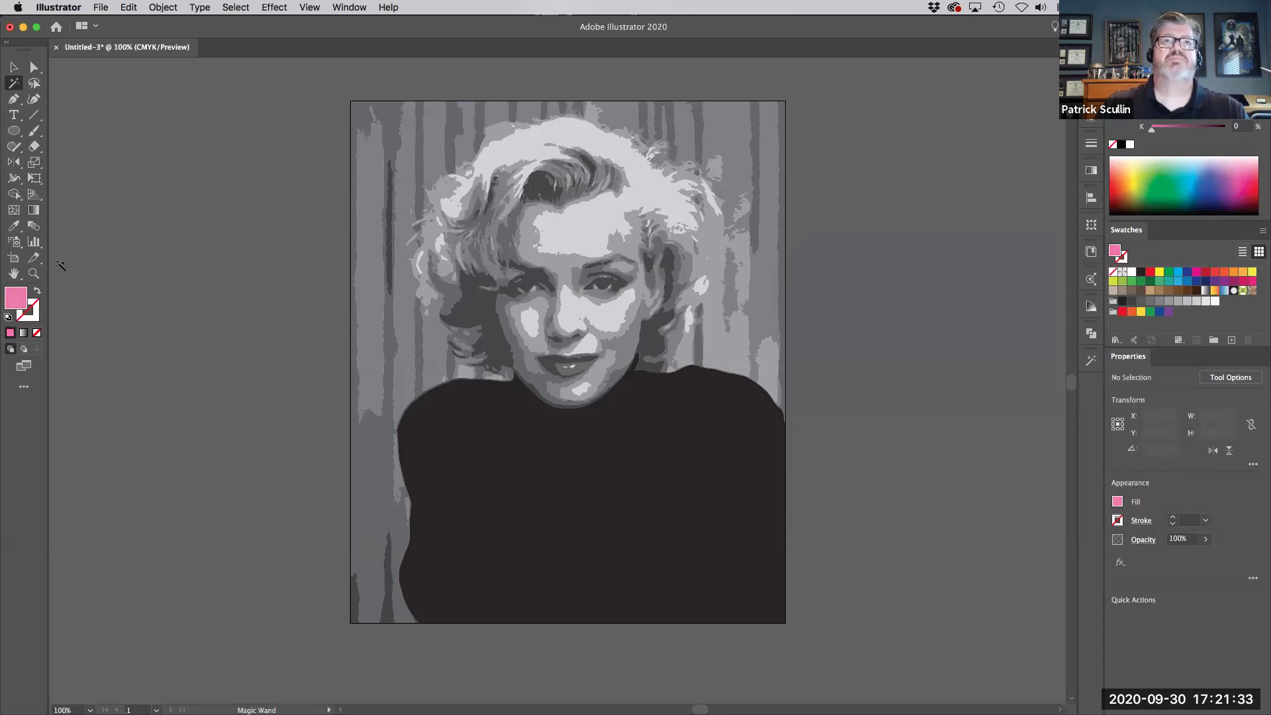
Step: Apply the Analogous 2 harmony in the Color Guide and save it as a swatch group
{"action": "left_click", "coordinate": [338, 8]}
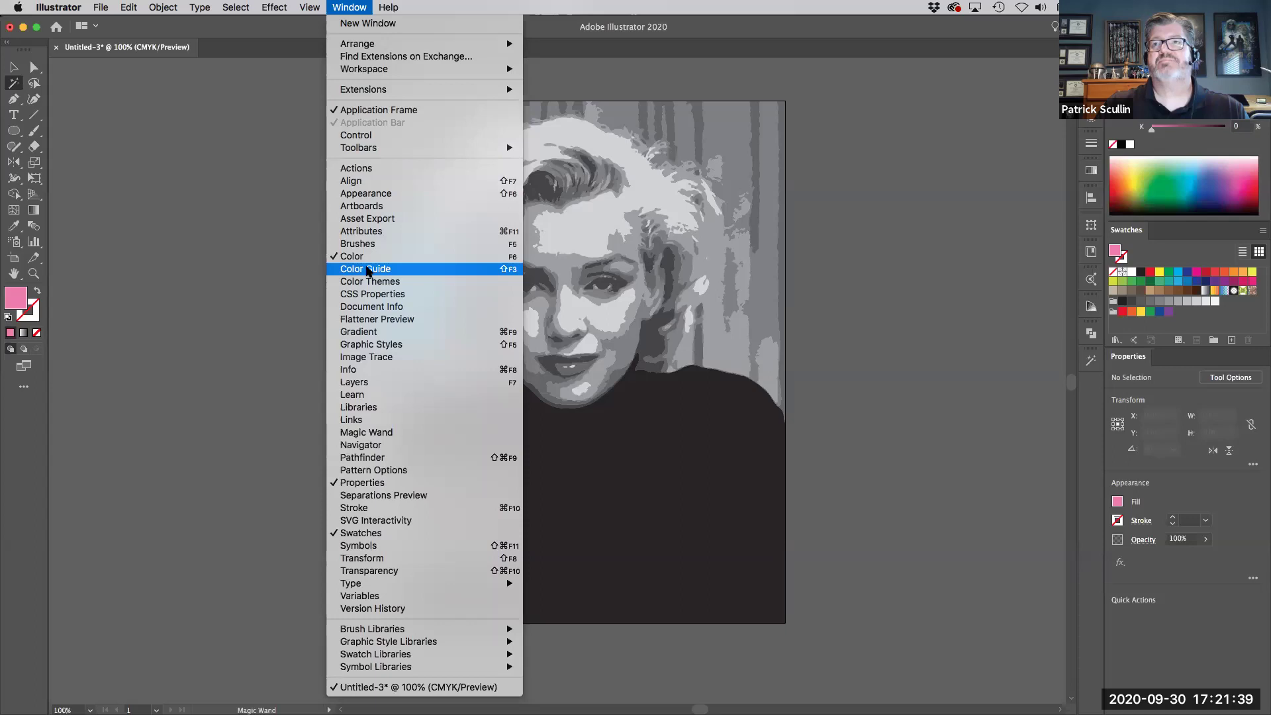
{"action": "left_click", "coordinate": [368, 268]}
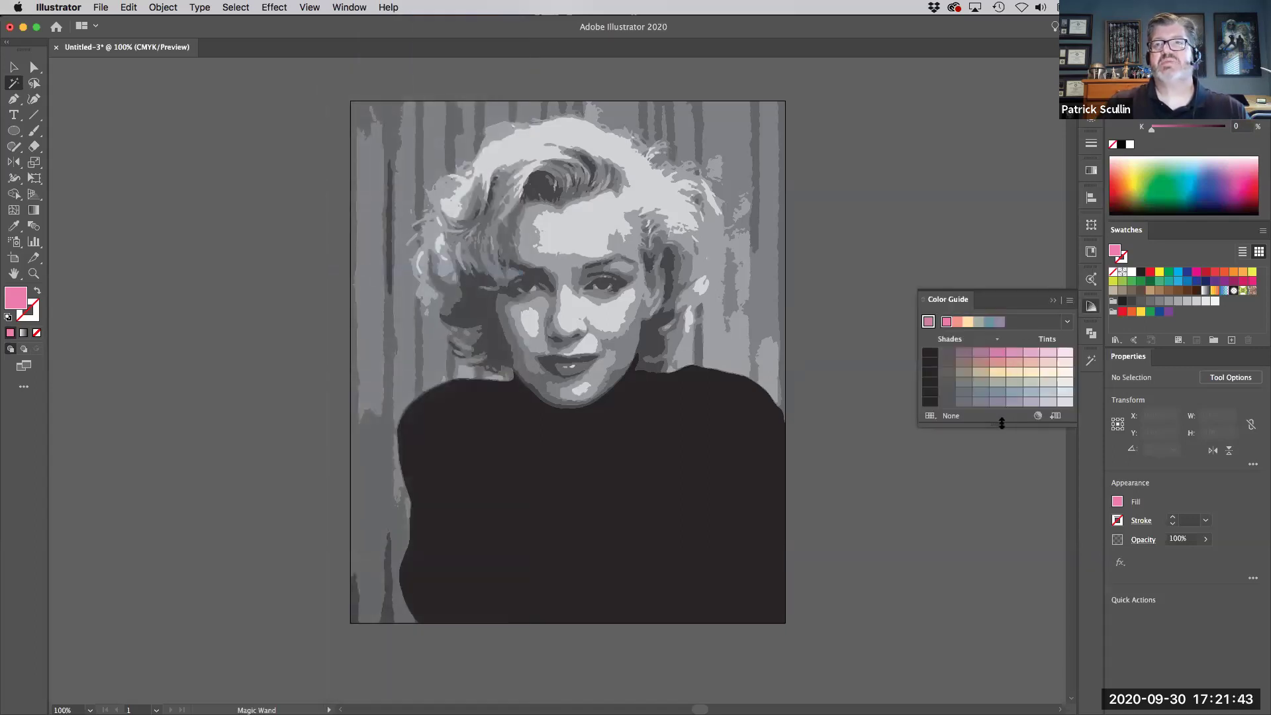
{"action": "left_click_drag", "start_coordinate": [1002, 423], "coordinate": [994, 504]}
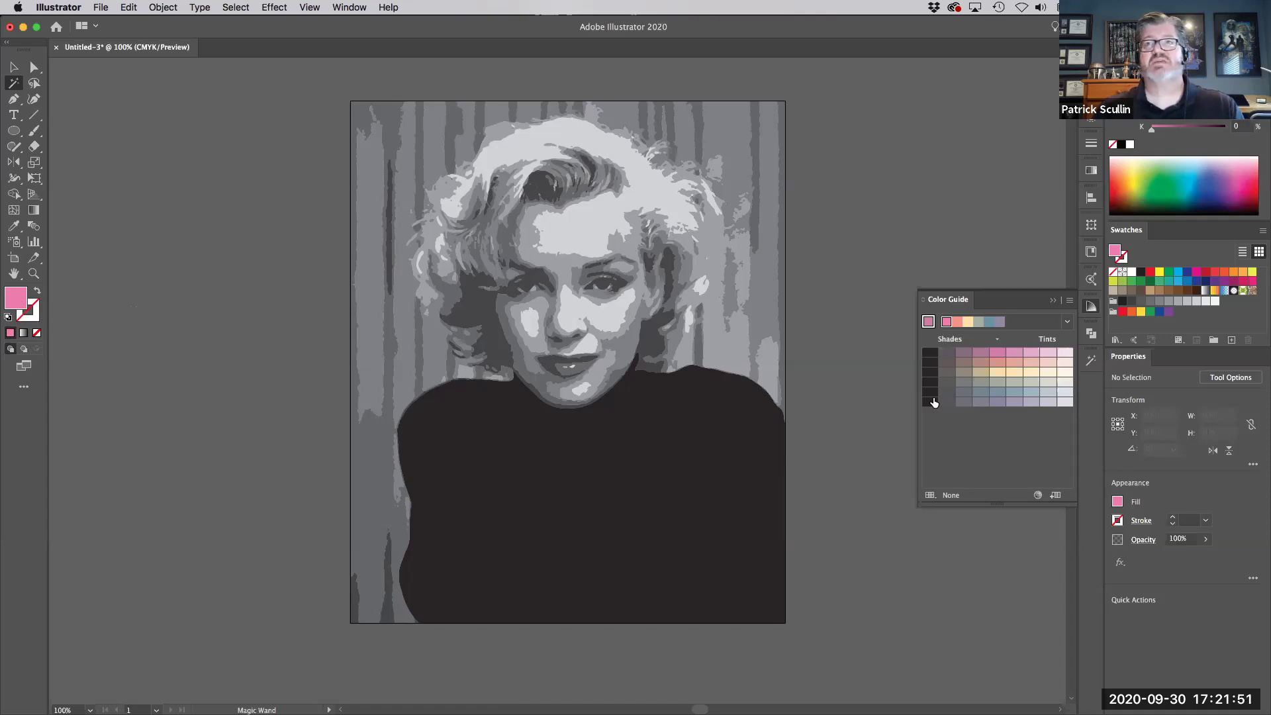
{"action": "left_click", "coordinate": [1066, 323]}
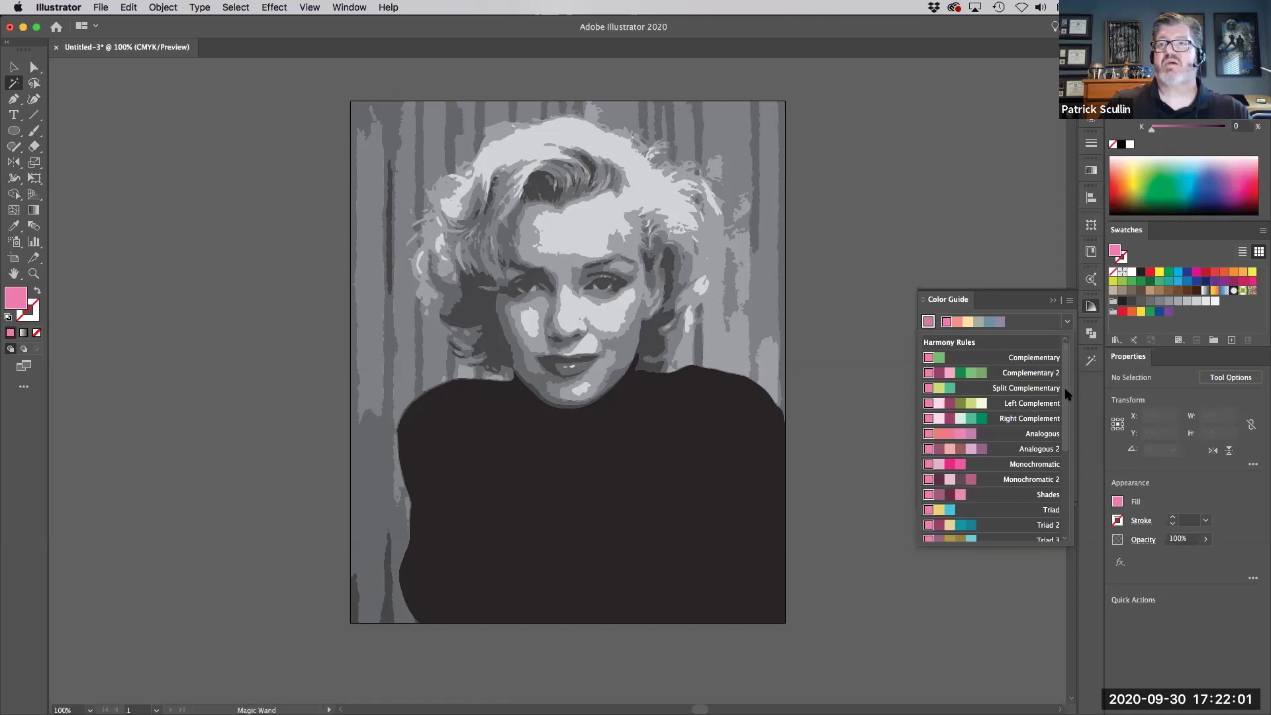
{"action": "left_click_drag", "start_coordinate": [1065, 392], "coordinate": [1061, 440]}
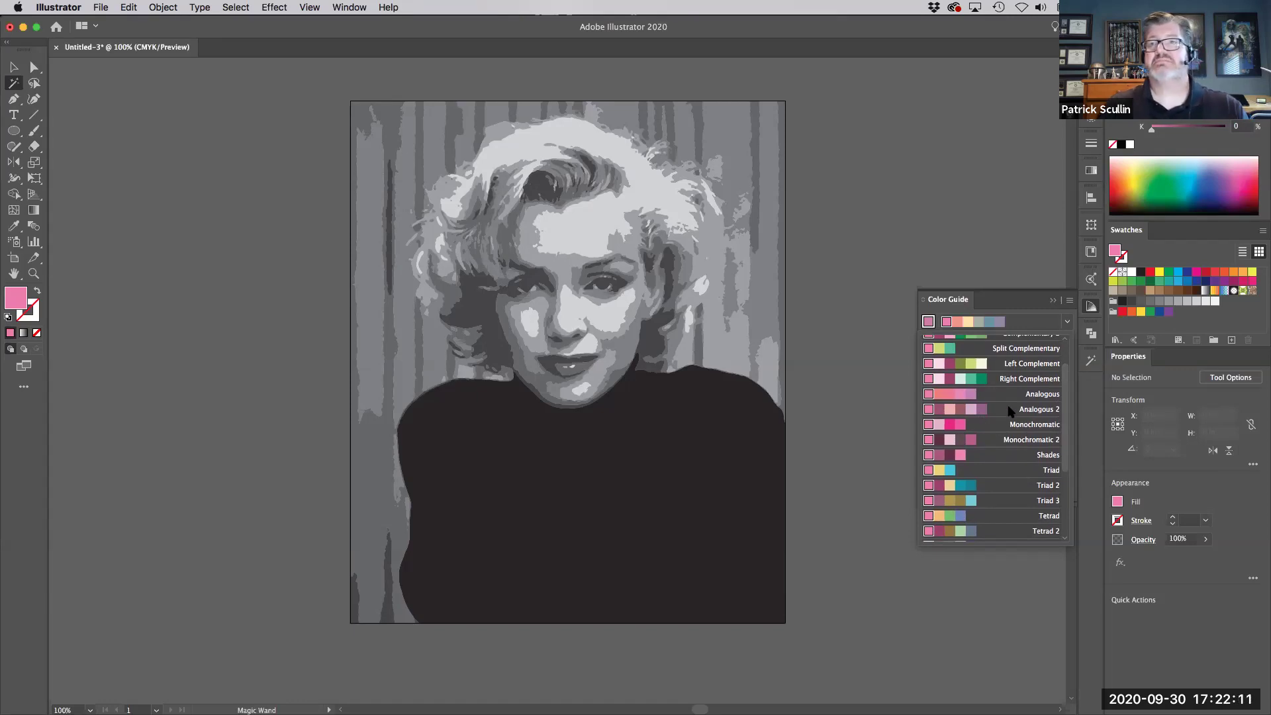
{"action": "left_click", "coordinate": [935, 409]}
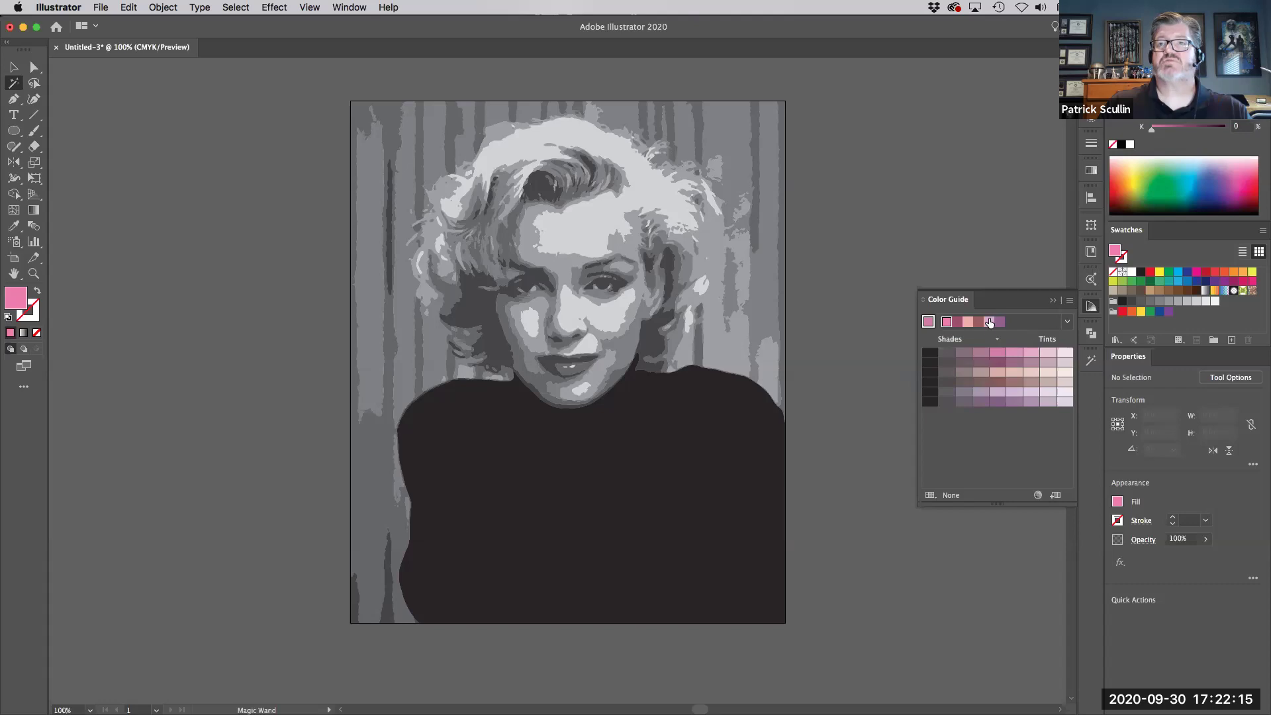
{"action": "left_click", "coordinate": [1056, 496]}
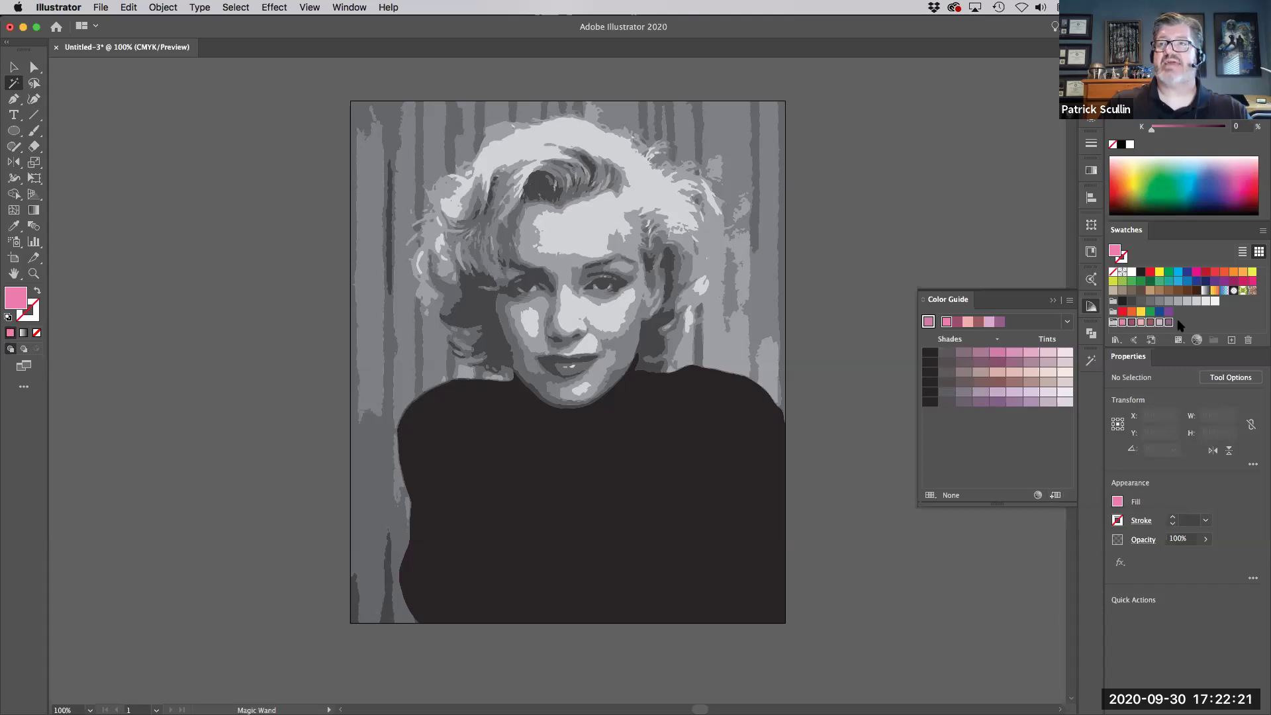
{"action": "left_click", "coordinate": [1054, 301]}
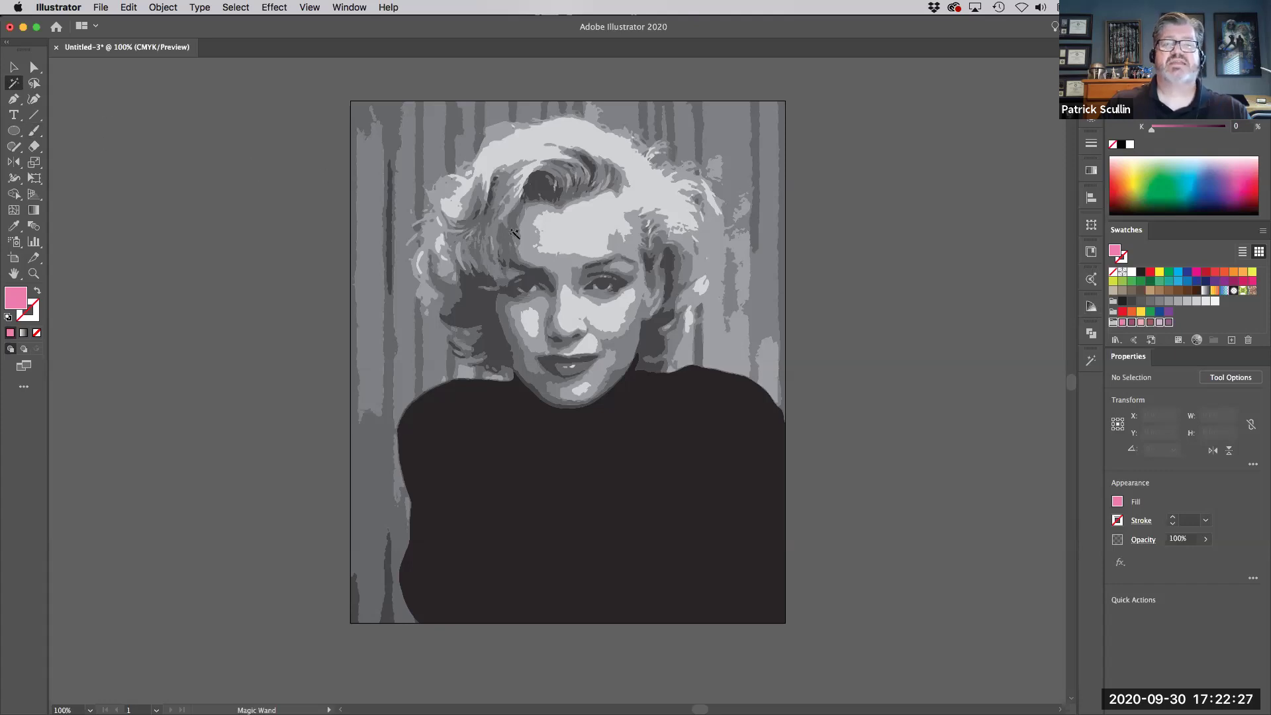
Step: Fill the grey tones with salmon pink, bright pink, mauve and mauve-brown swatches
{"action": "left_click", "coordinate": [583, 237]}
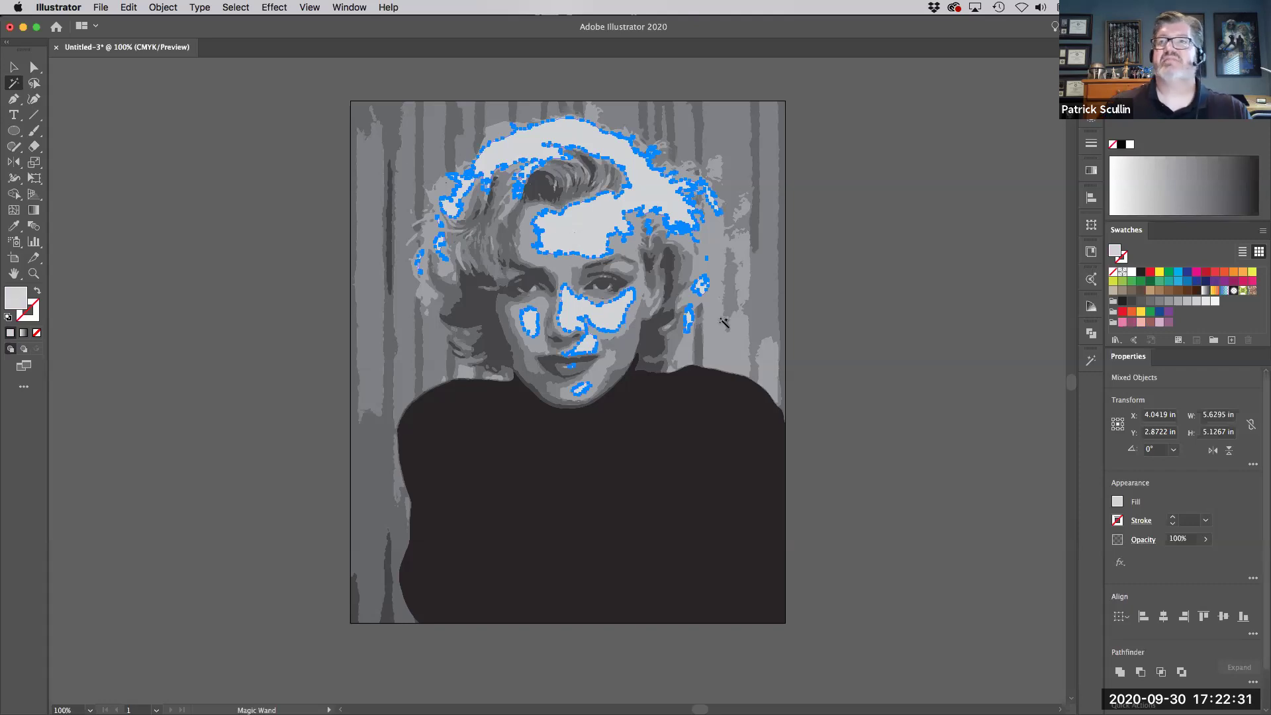
{"action": "left_click", "coordinate": [1141, 323]}
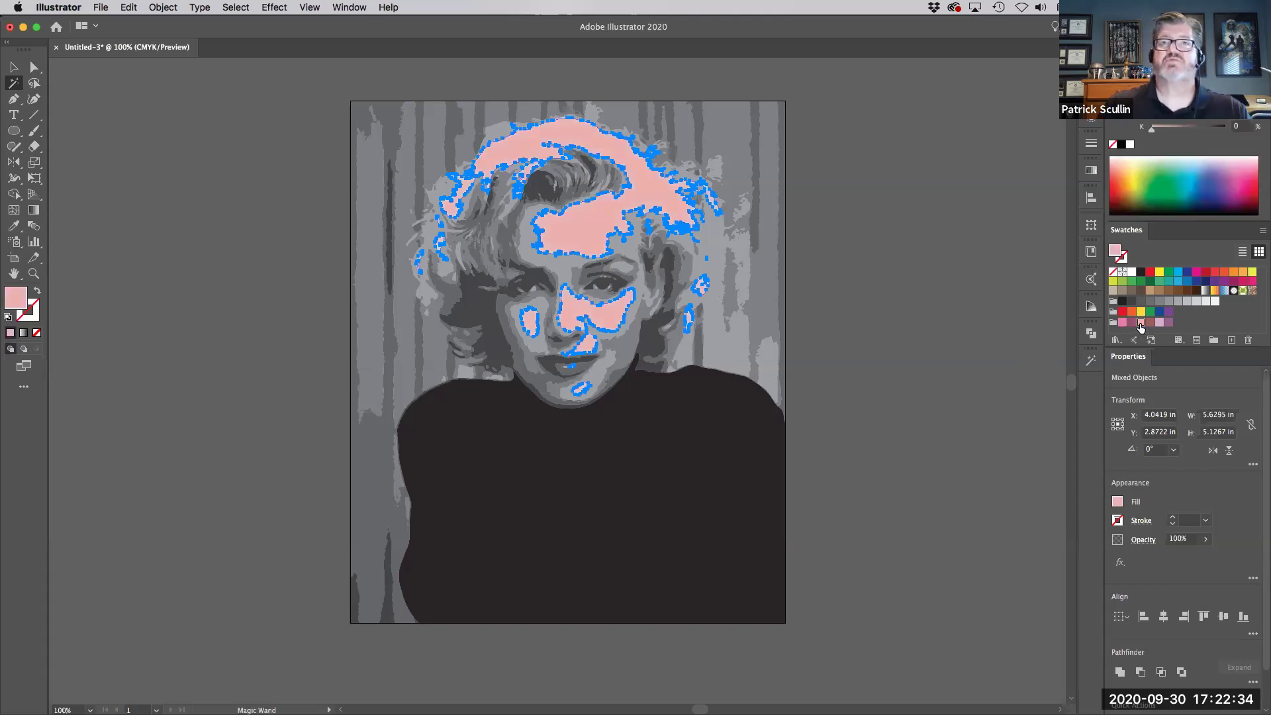
{"action": "left_click", "coordinate": [562, 268]}
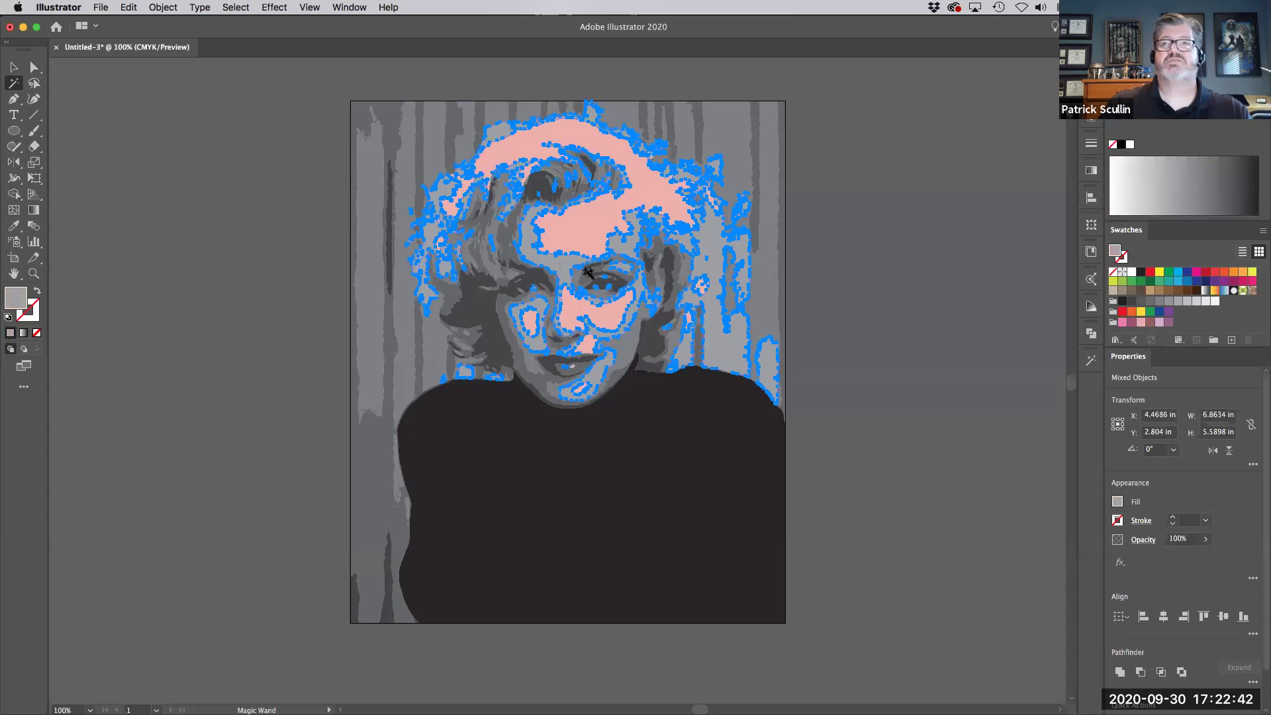
{"action": "left_click", "coordinate": [1123, 323]}
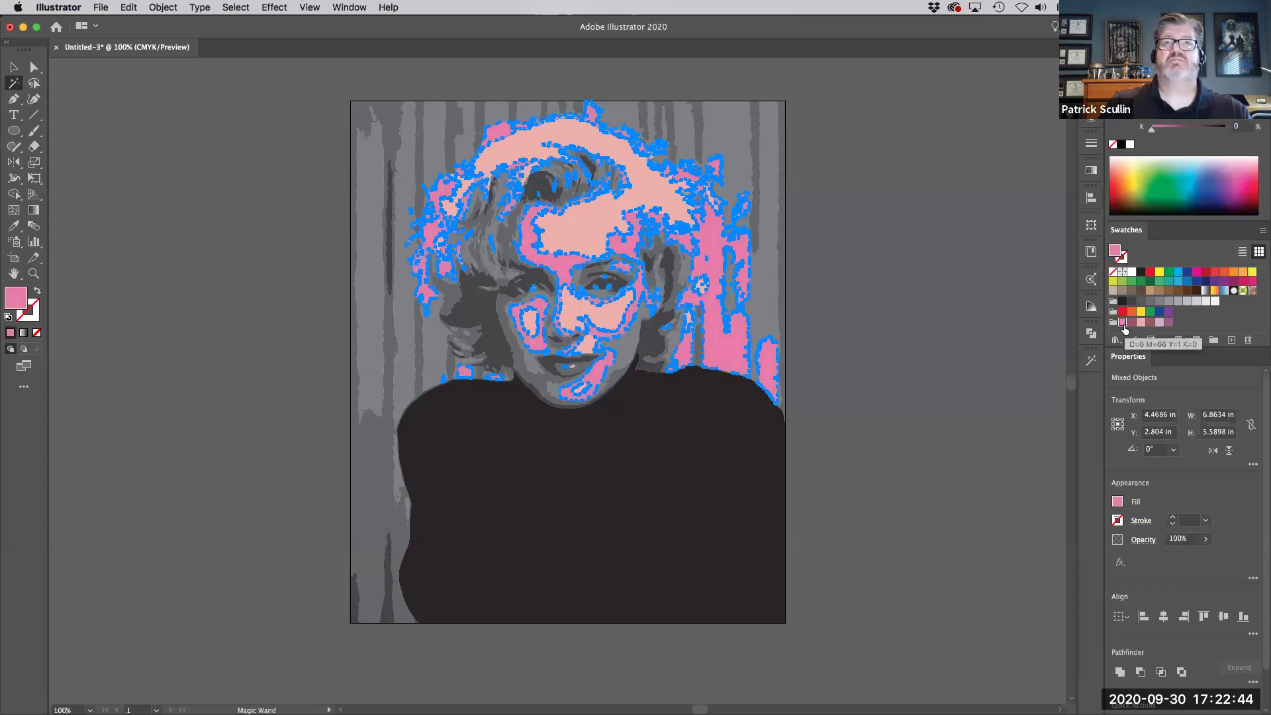
{"action": "left_click", "coordinate": [630, 347]}
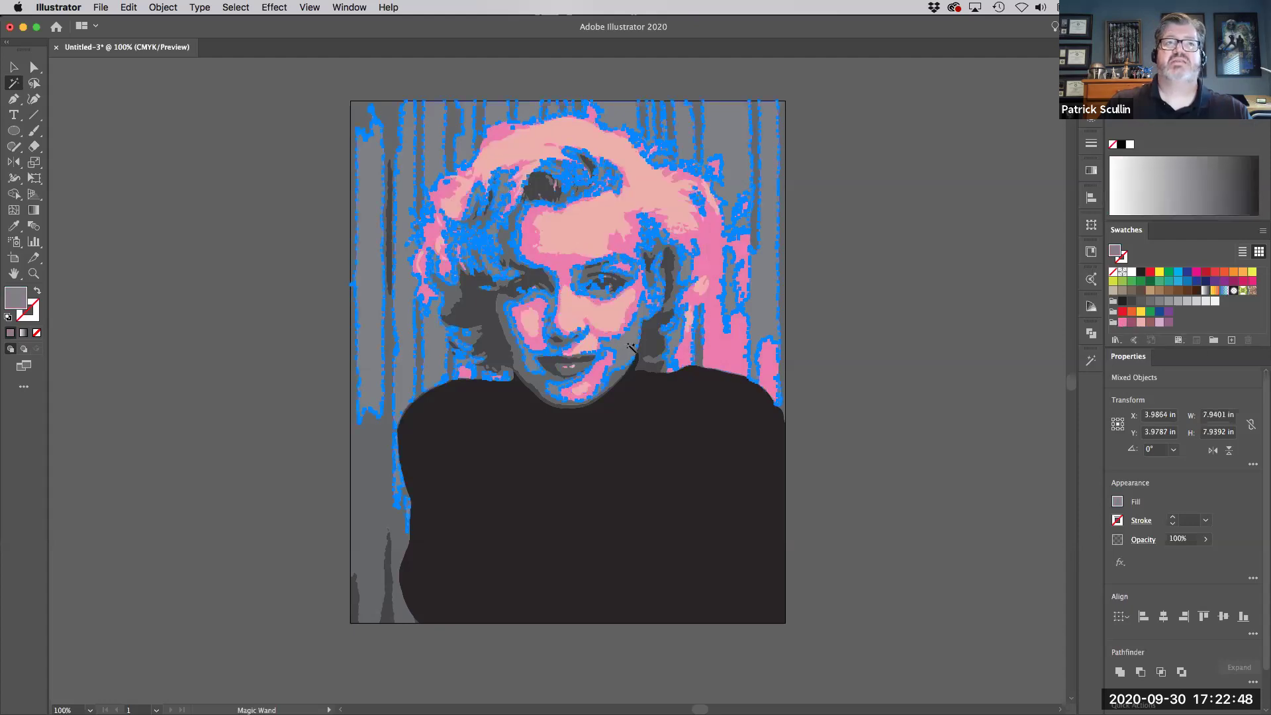
{"action": "left_click", "coordinate": [1169, 322]}
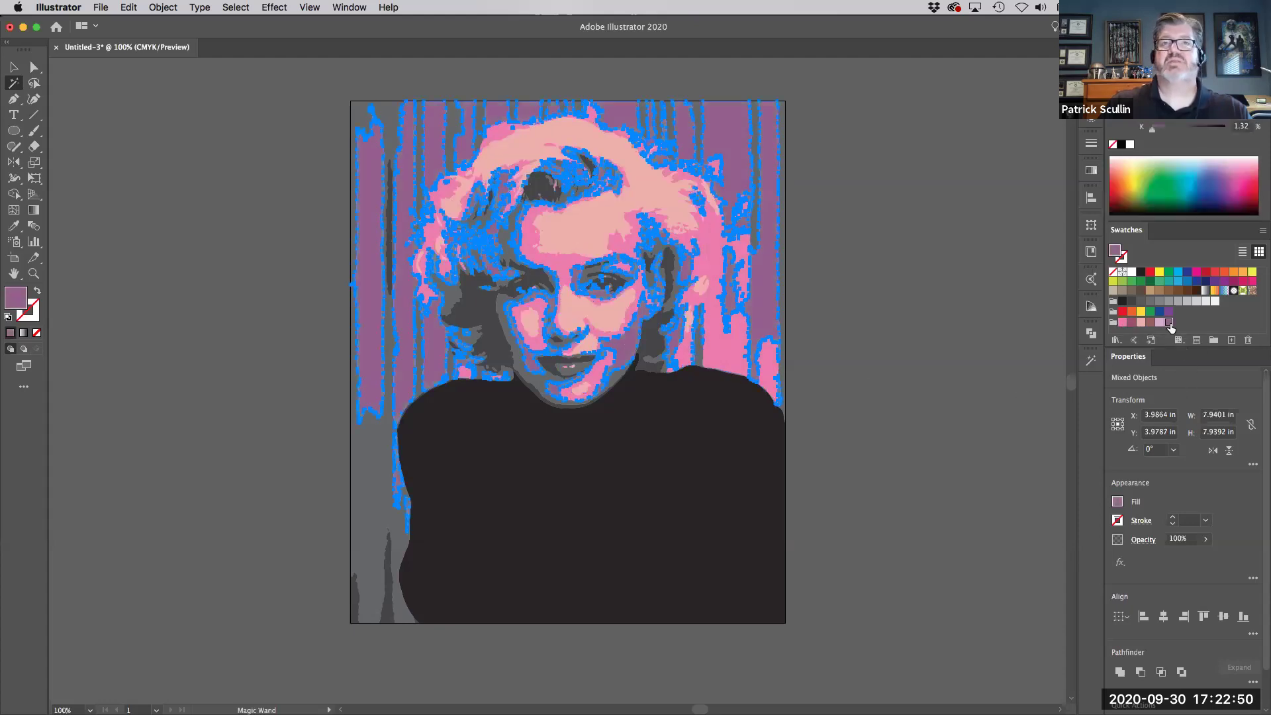
{"action": "left_click", "coordinate": [652, 347]}
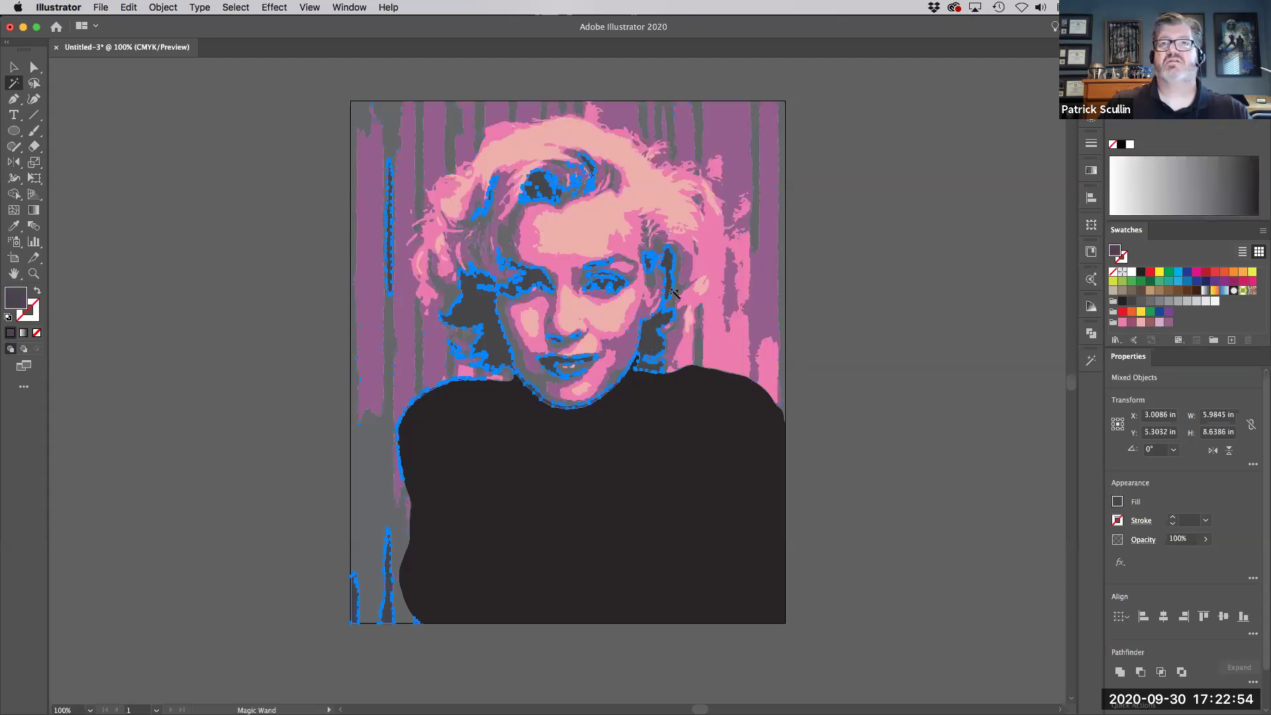
{"action": "left_click", "coordinate": [395, 116]}
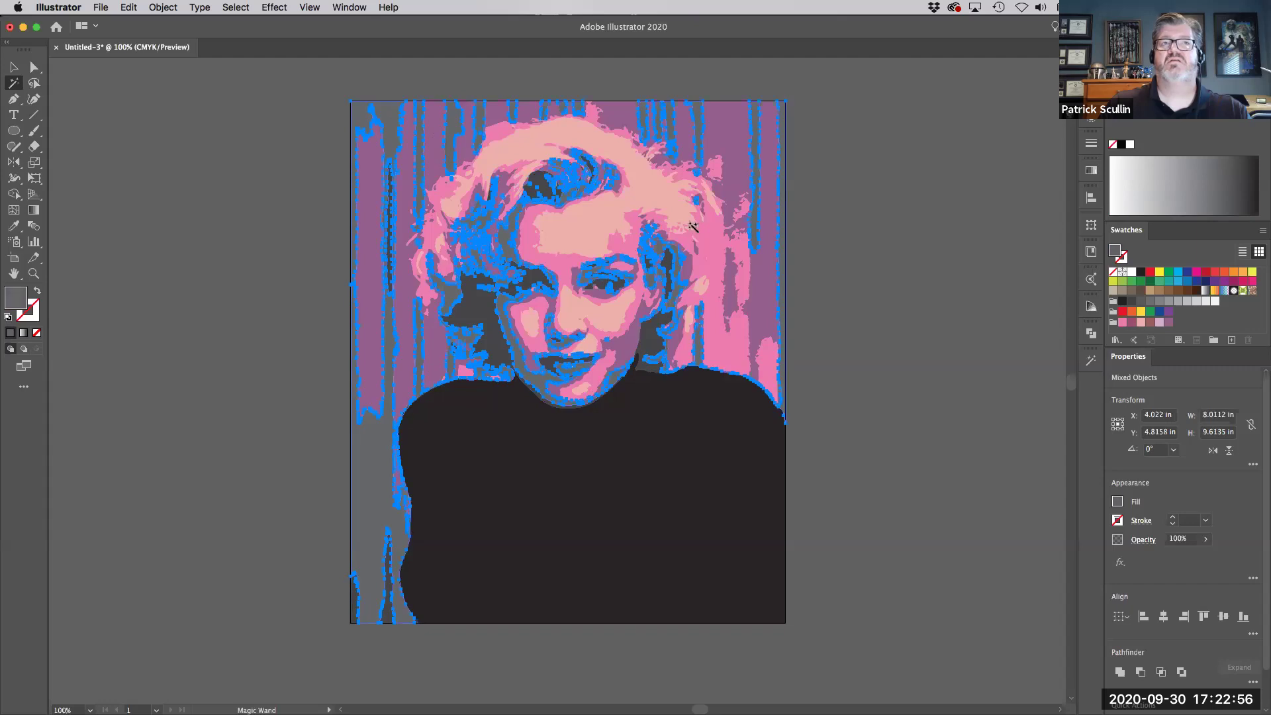
{"action": "left_click", "coordinate": [1150, 323]}
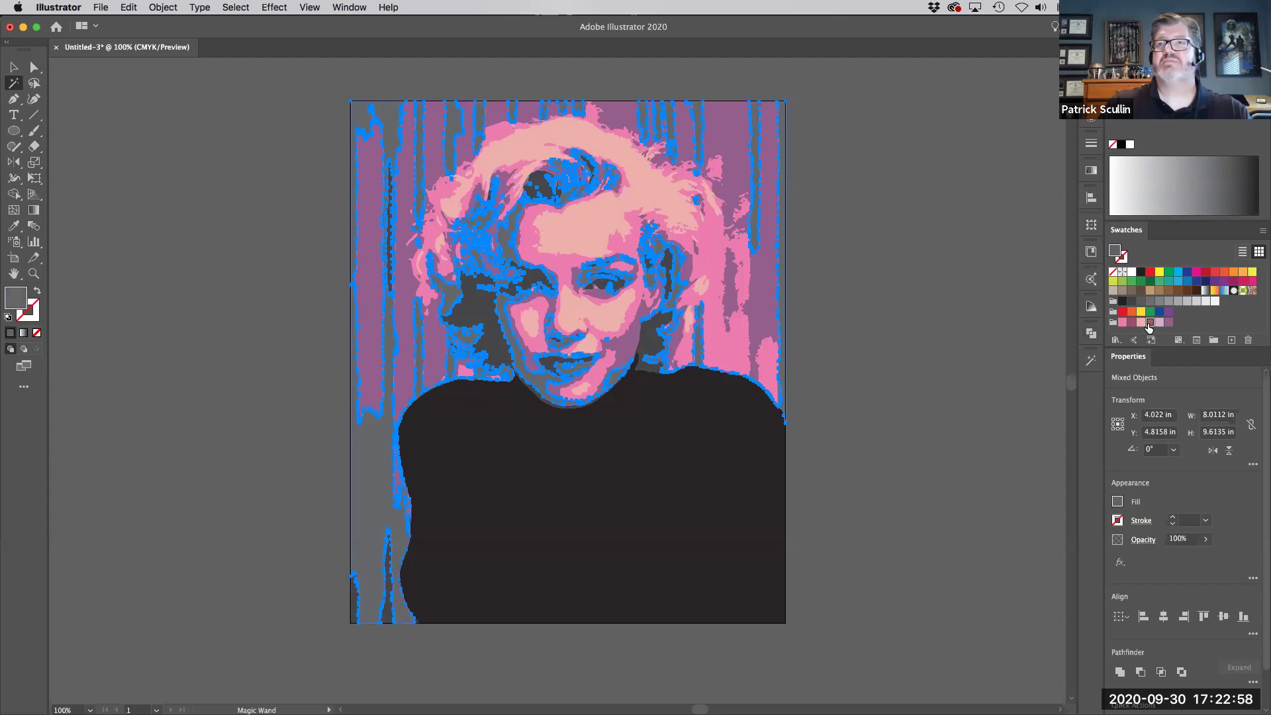
Step: Fill the dark shadow areas with mauve-pink and the sweater with a deeper purple
{"action": "left_click", "coordinate": [662, 447]}
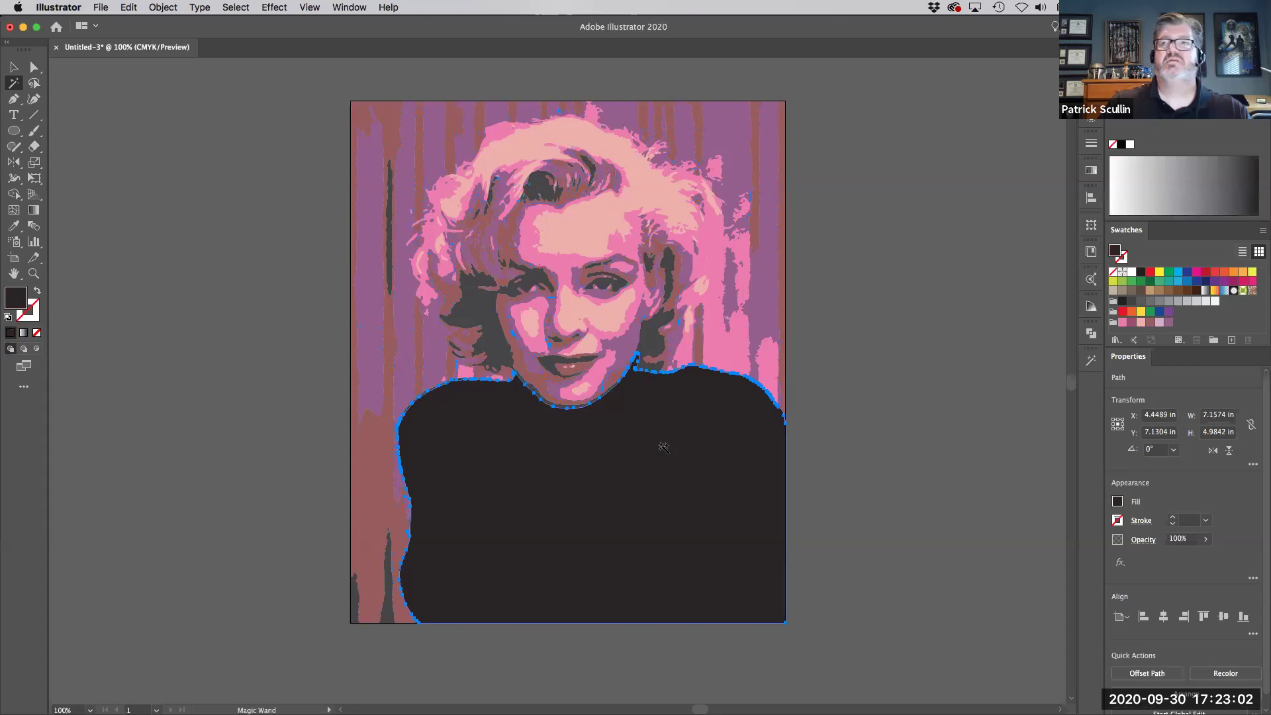
{"action": "left_click", "coordinate": [651, 349], "text": "shift"}
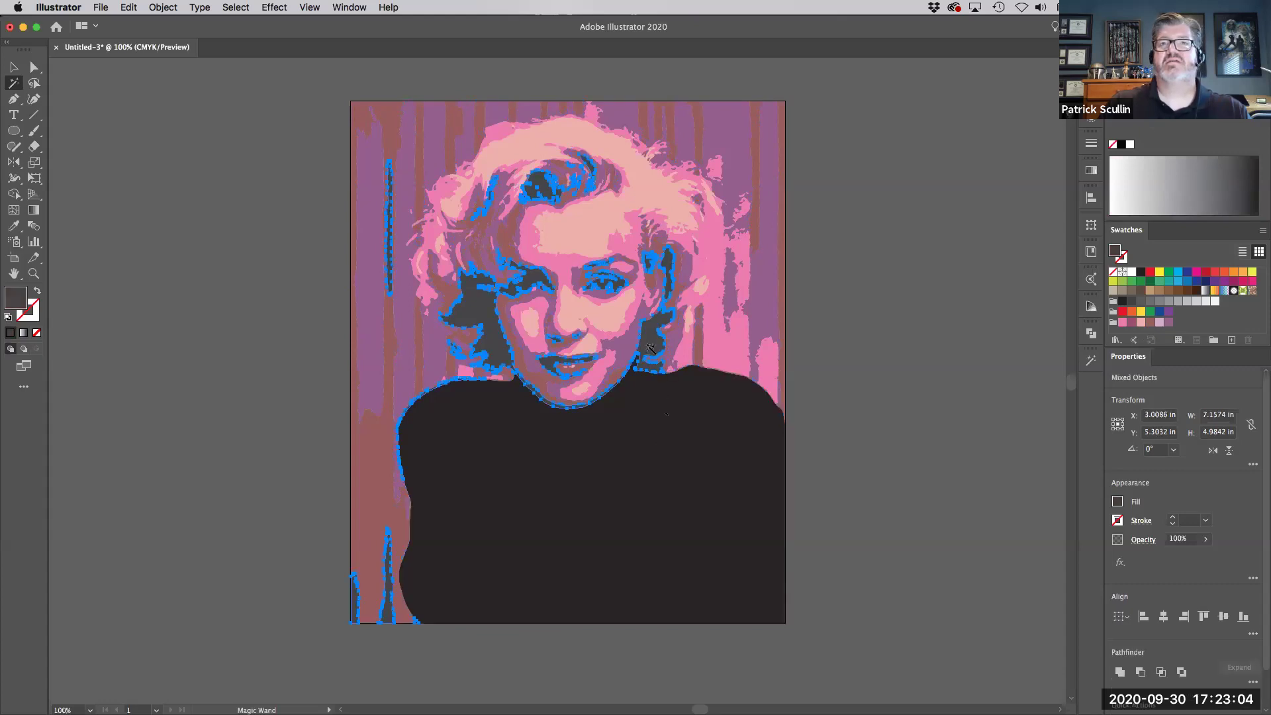
{"action": "left_click", "coordinate": [1132, 323]}
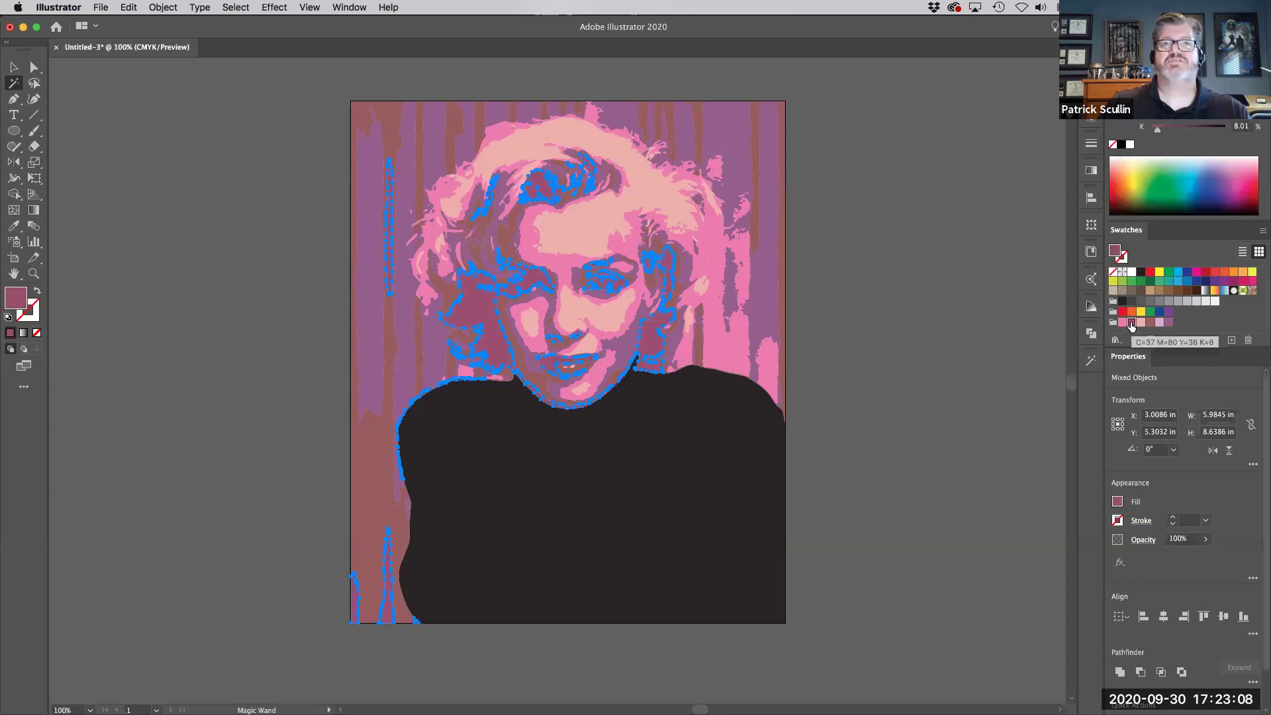
{"action": "left_click", "coordinate": [1150, 323]}
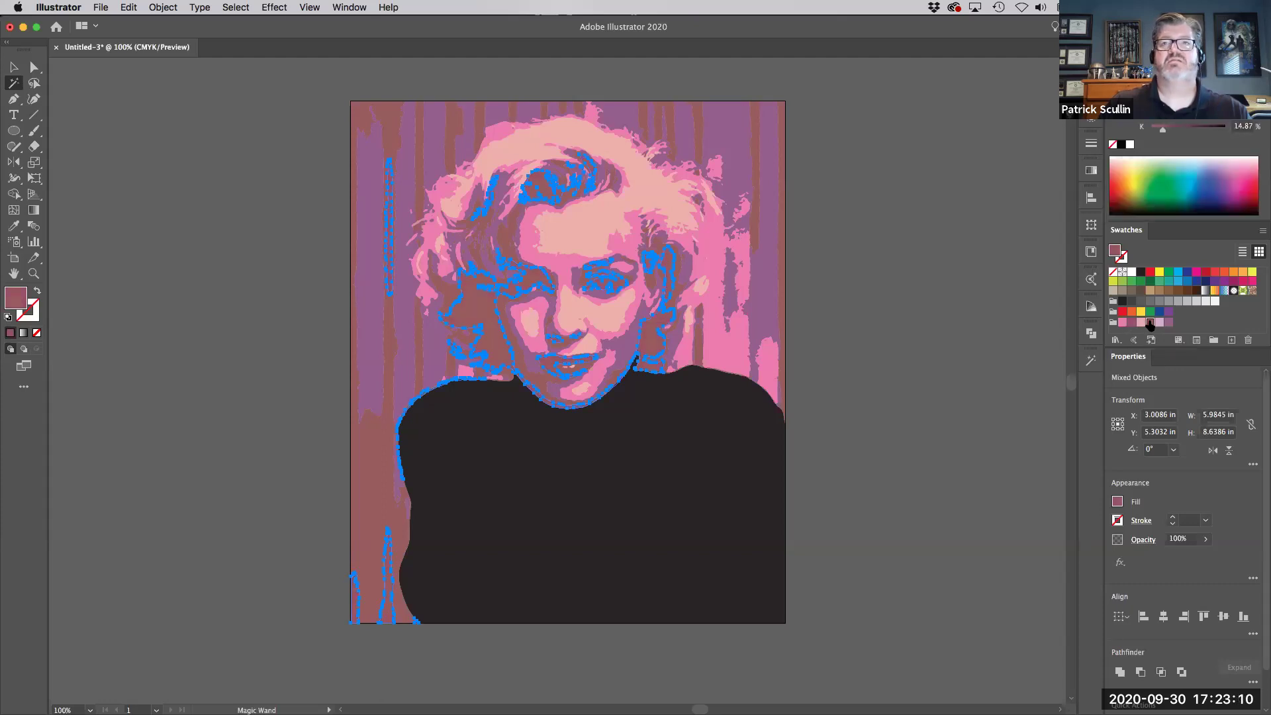
{"action": "left_click", "coordinate": [1131, 323]}
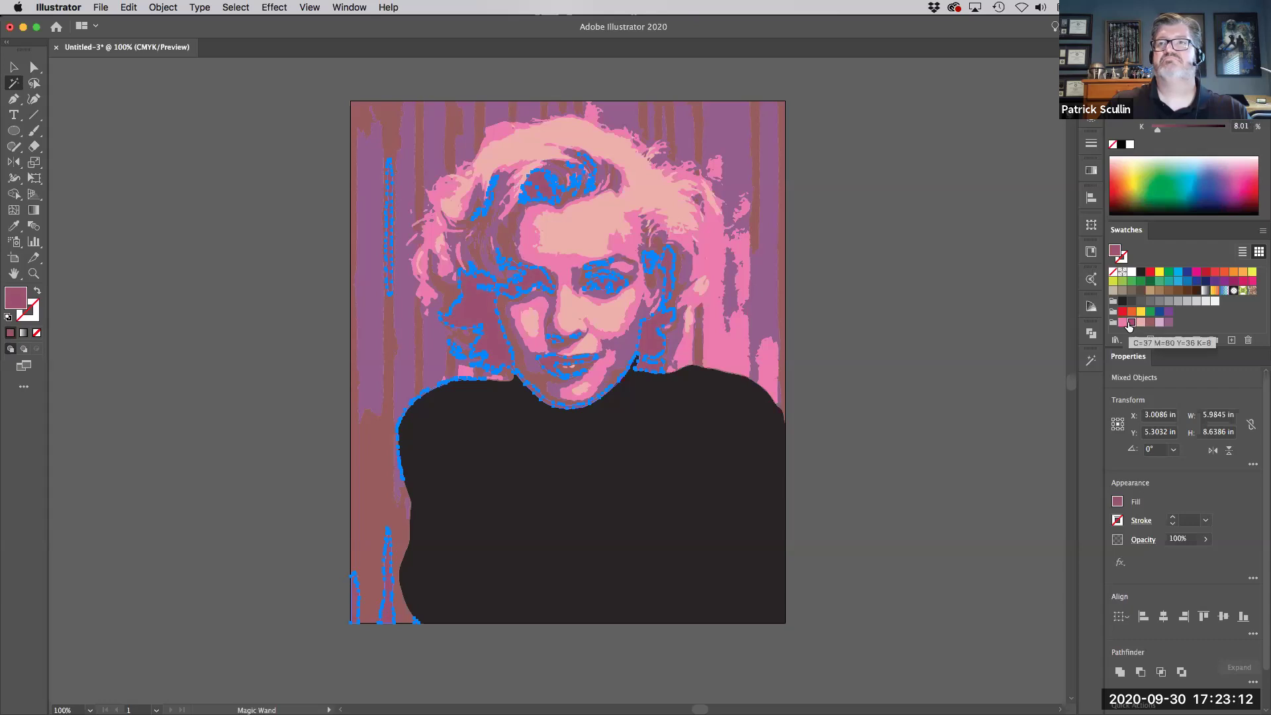
{"action": "left_click", "coordinate": [699, 456]}
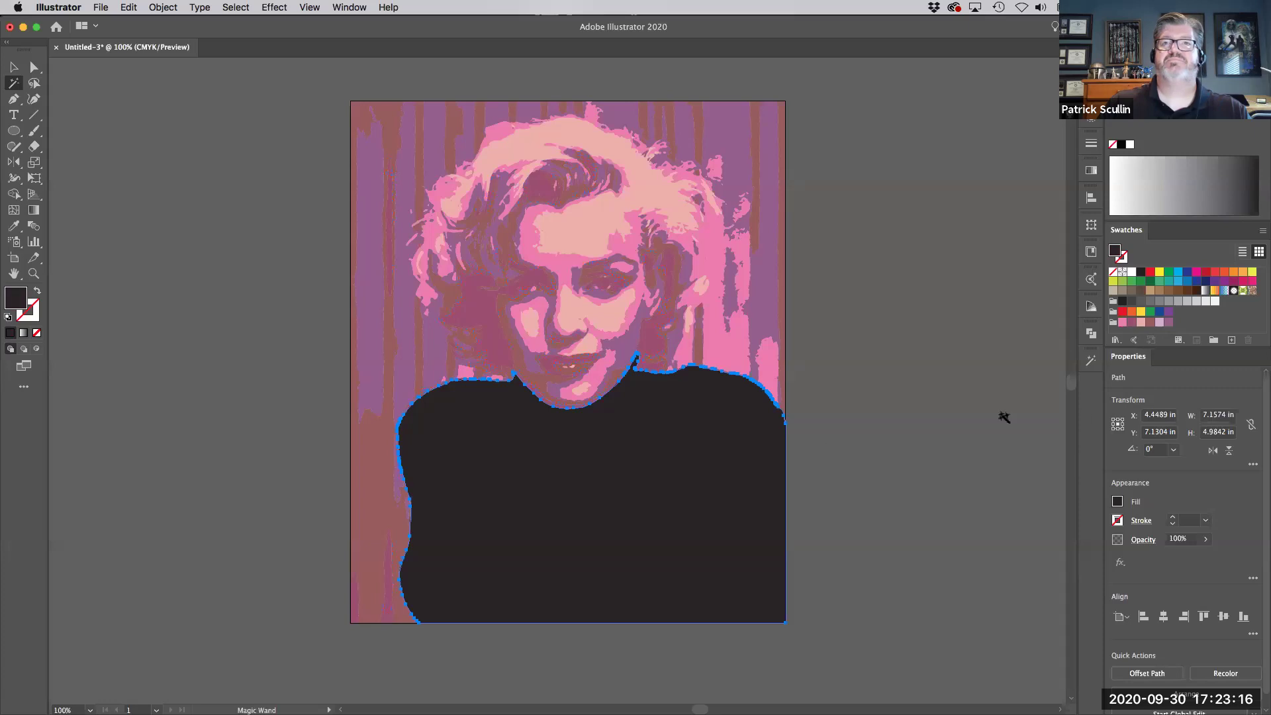
{"action": "left_click", "coordinate": [1169, 323]}
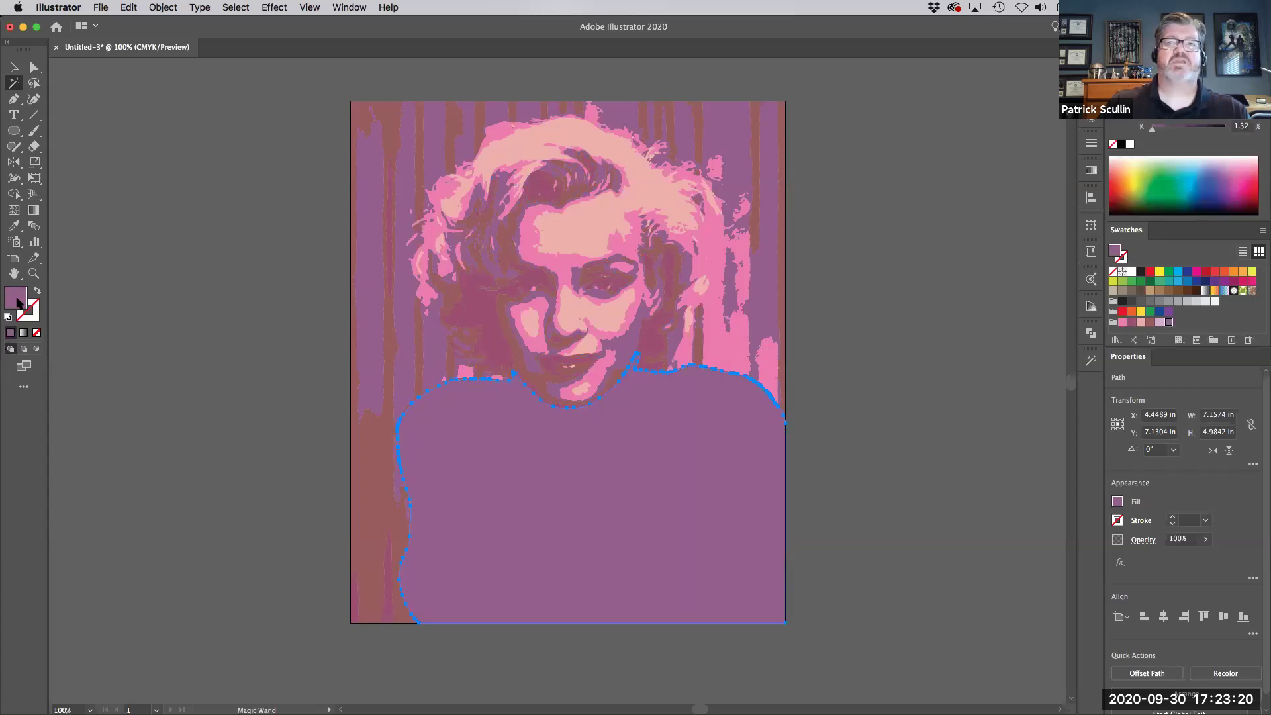
{"action": "left_click", "coordinate": [1224, 281]}
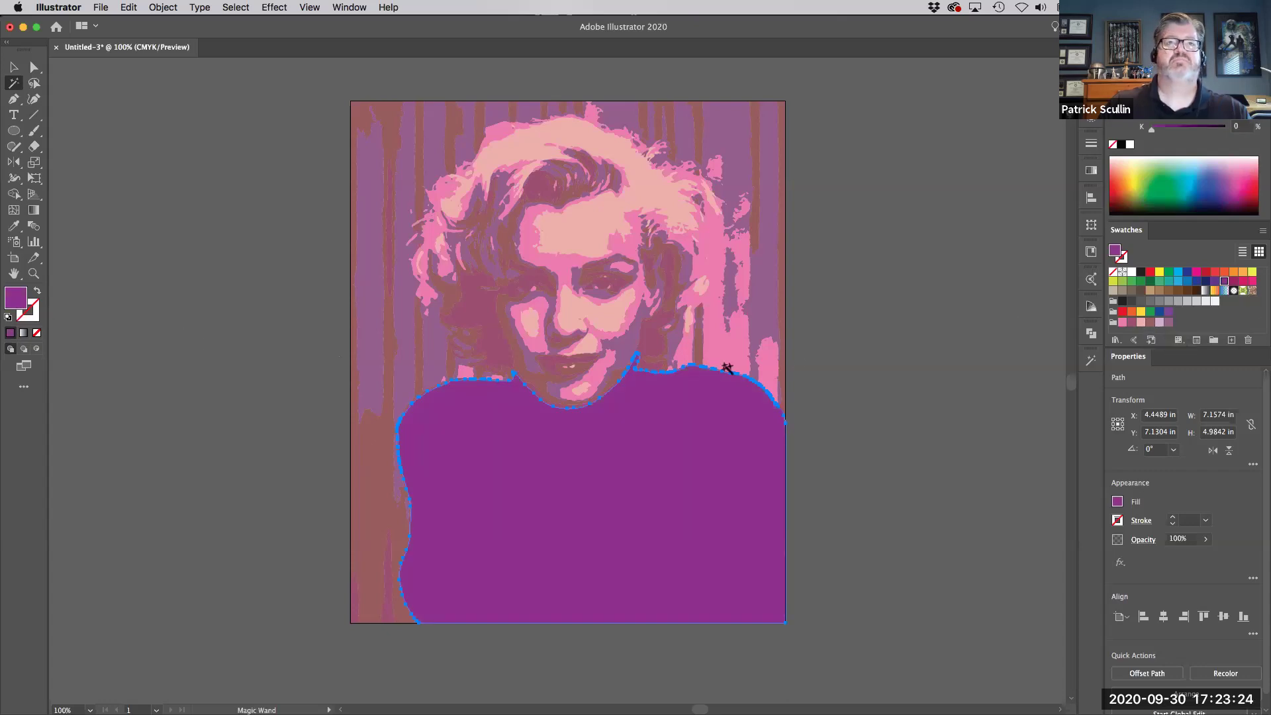
{"action": "left_click", "coordinate": [1150, 323]}
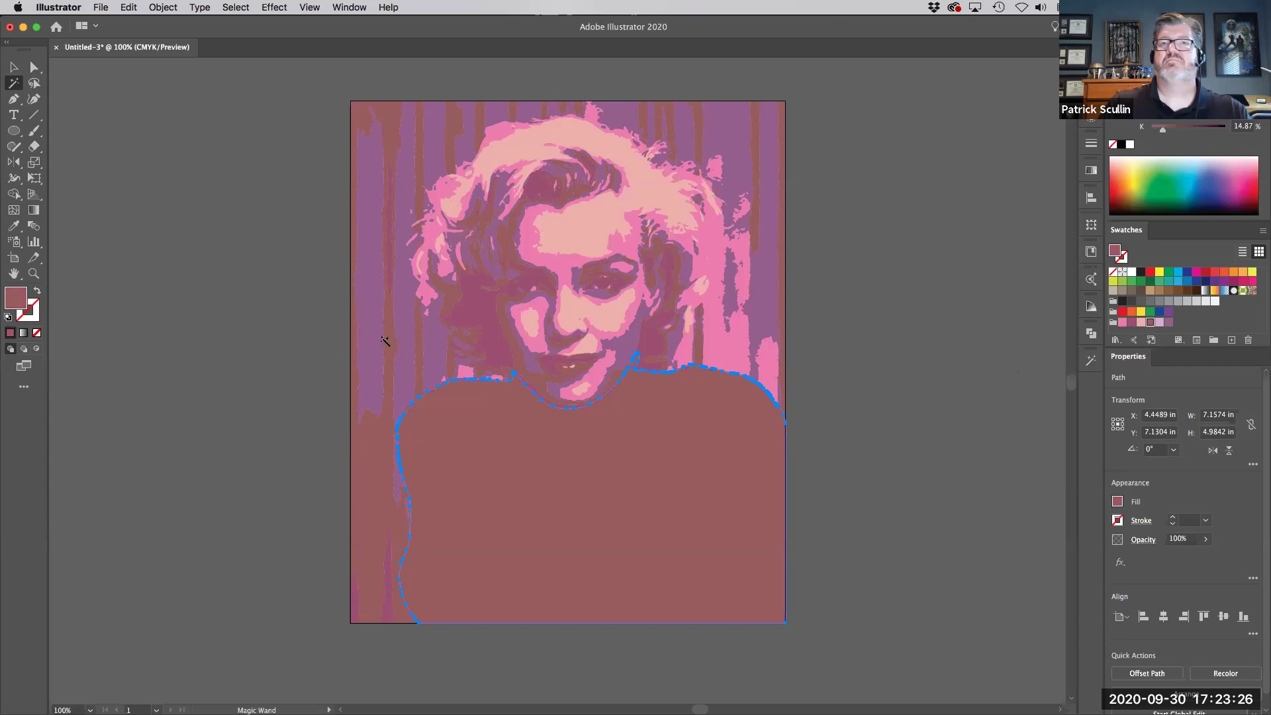
{"action": "double_click", "coordinate": [16, 299]}
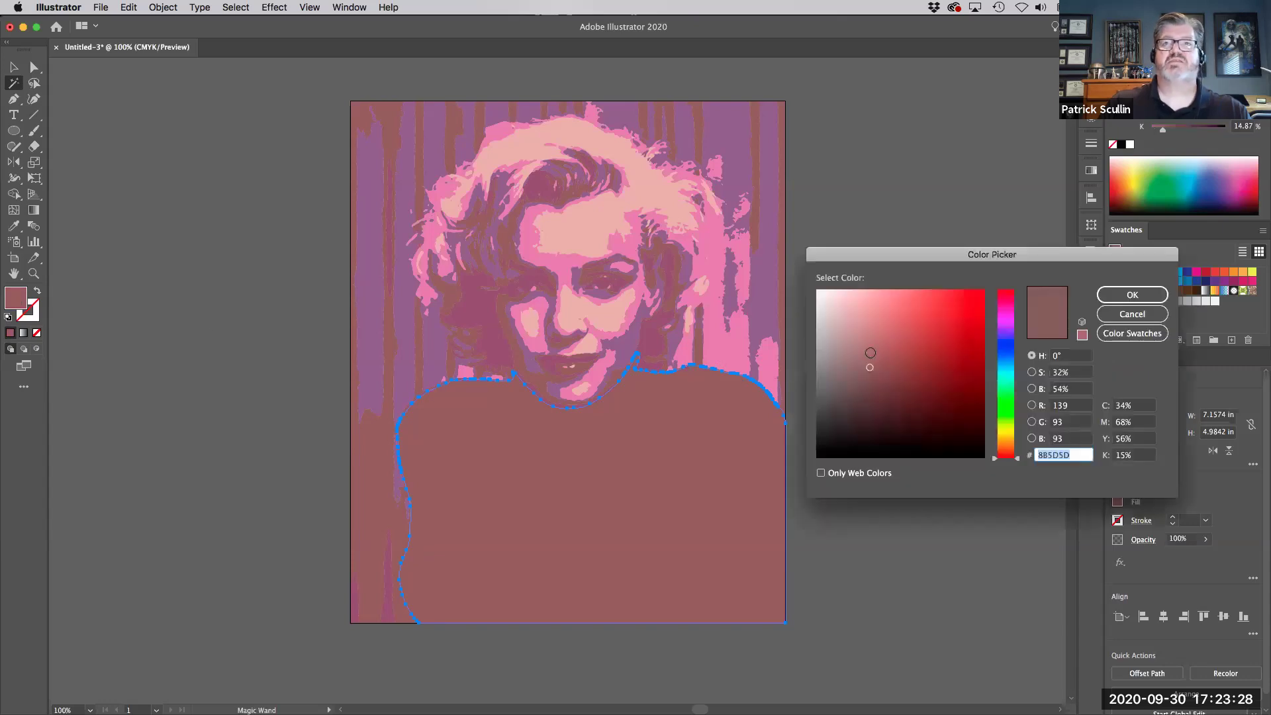
{"action": "left_click", "coordinate": [892, 378]}
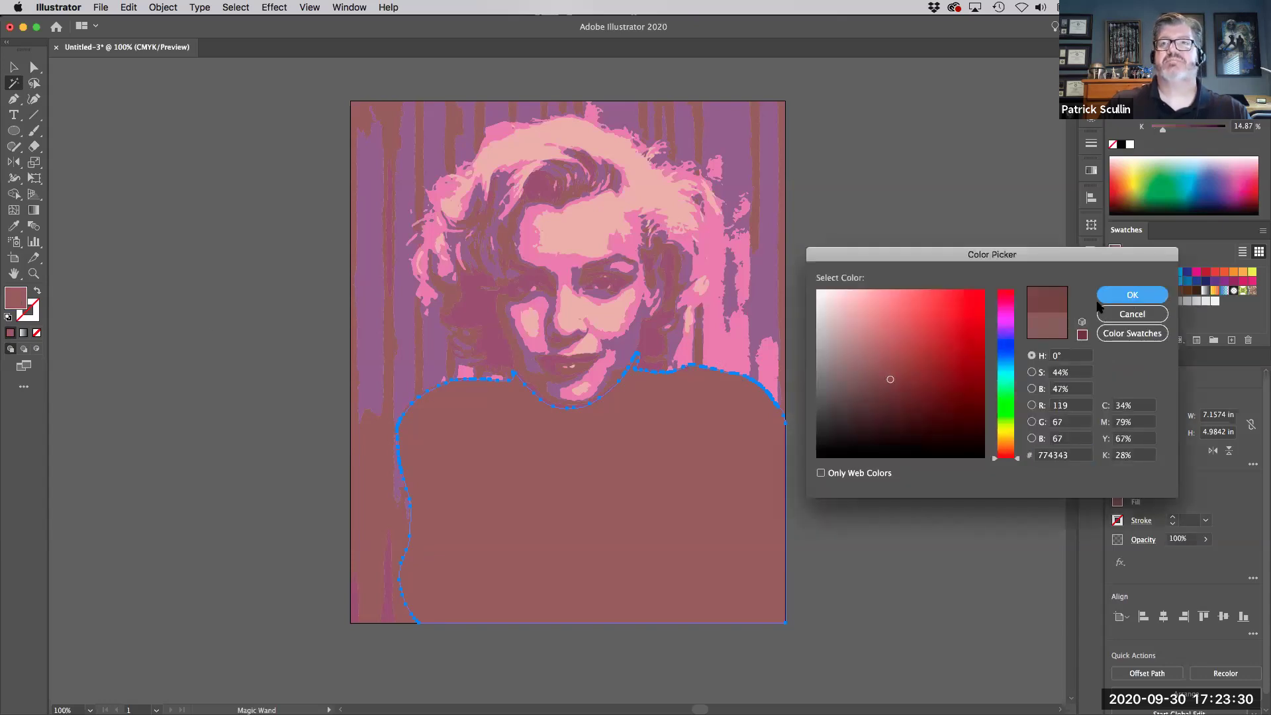
{"action": "key", "text": "Return"}
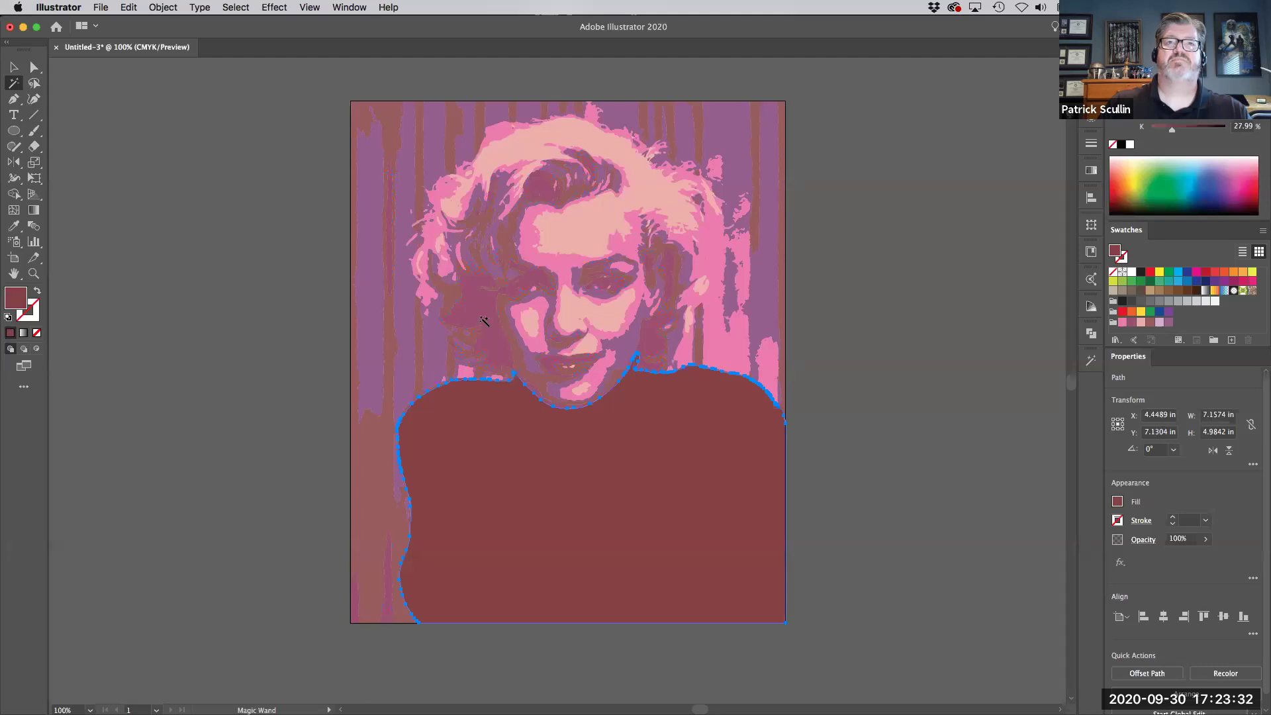
{"action": "left_click", "coordinate": [430, 370]}
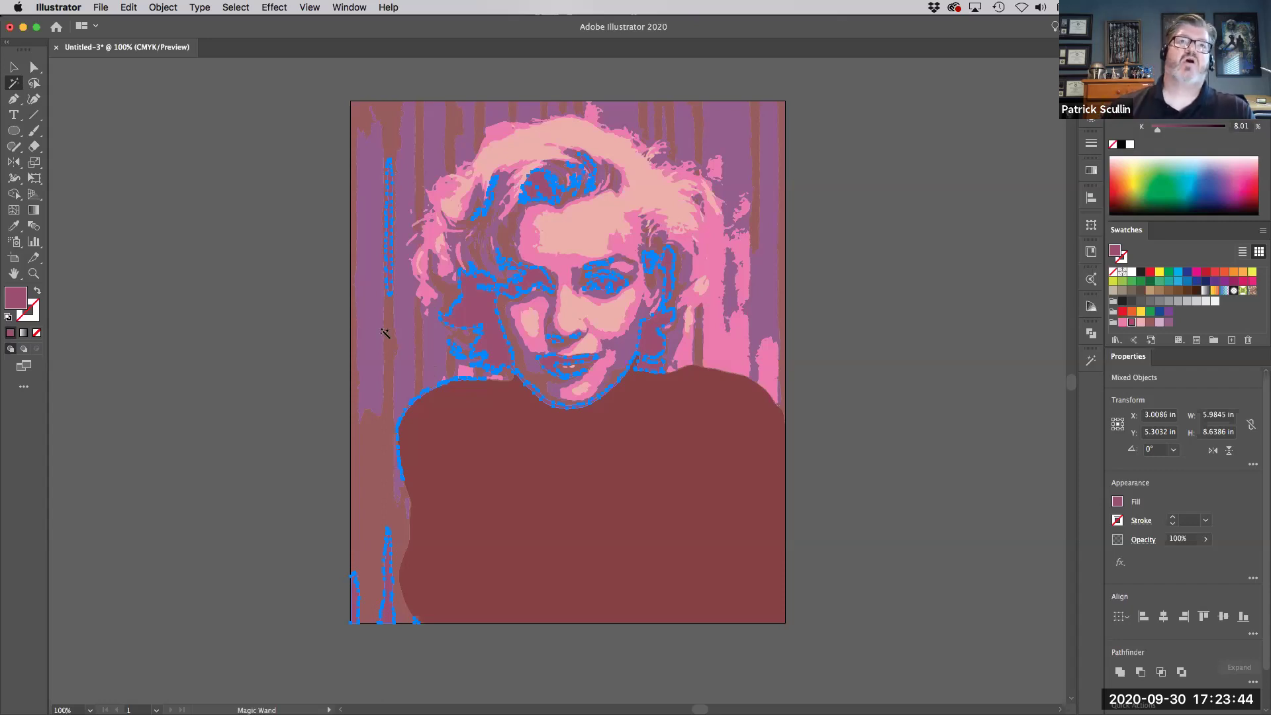
{"action": "left_click", "coordinate": [1140, 323]}
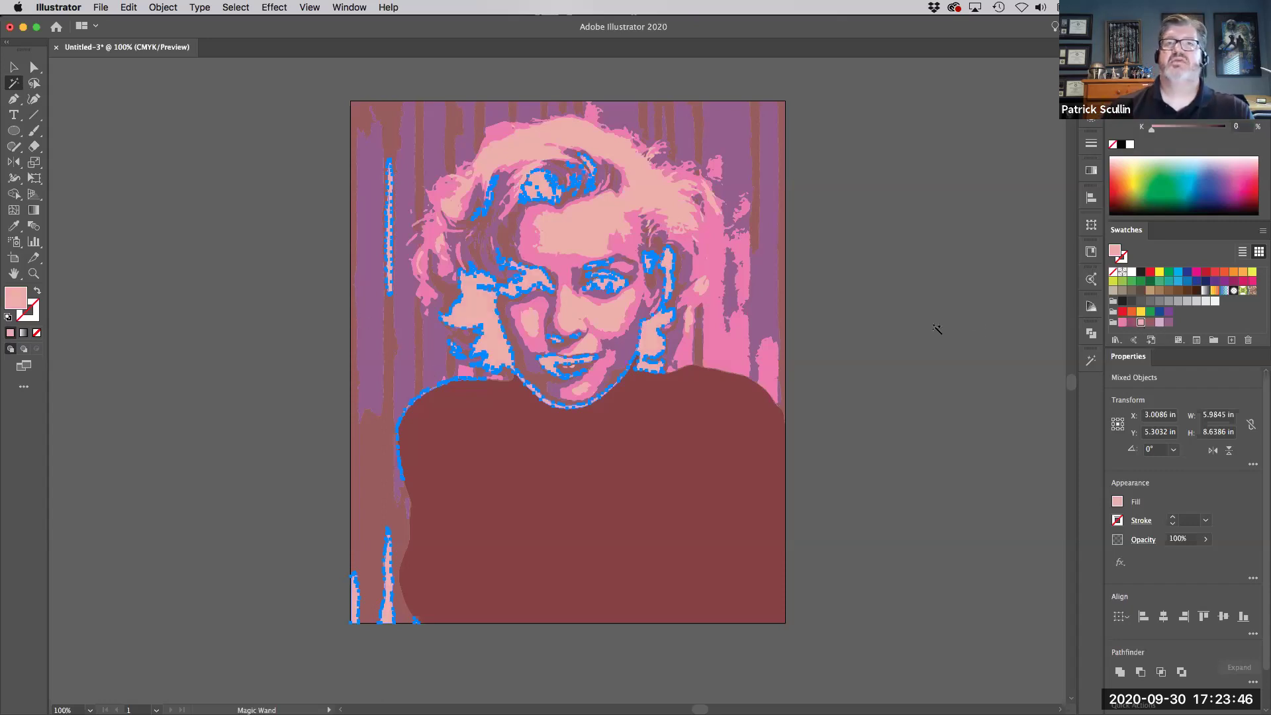
{"action": "left_click", "coordinate": [1159, 323]}
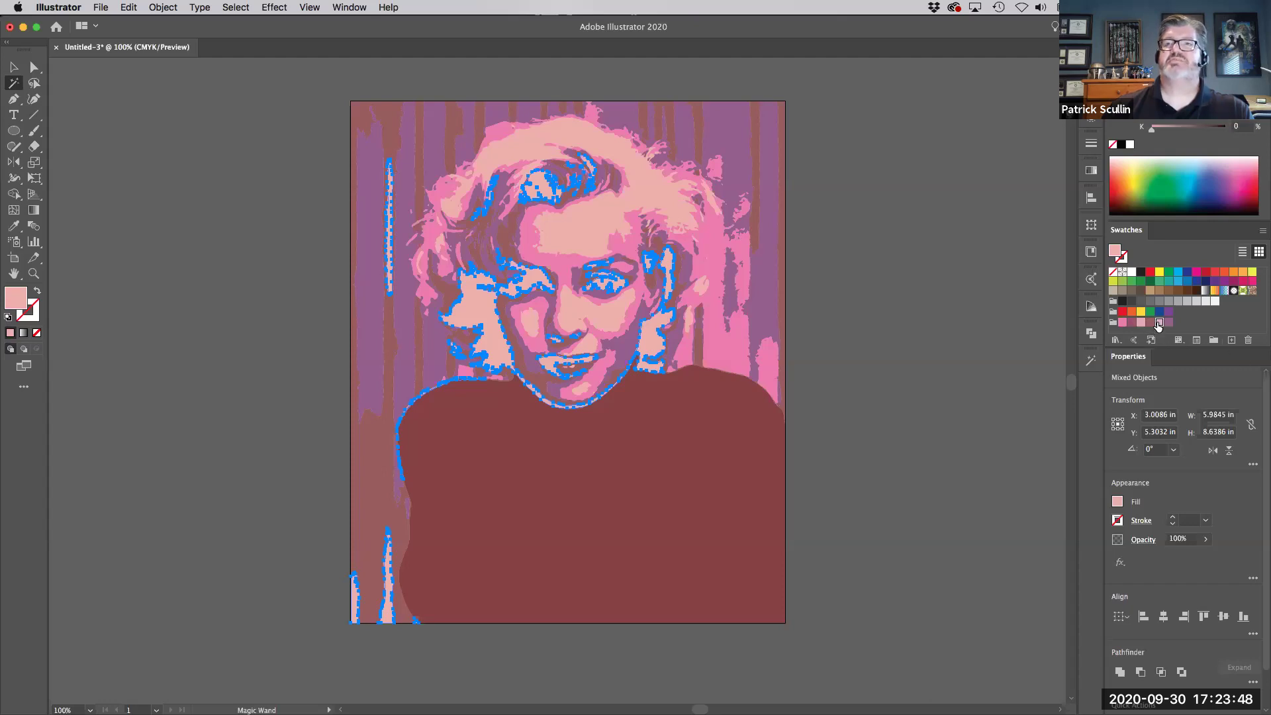
{"action": "left_click", "coordinate": [1169, 322]}
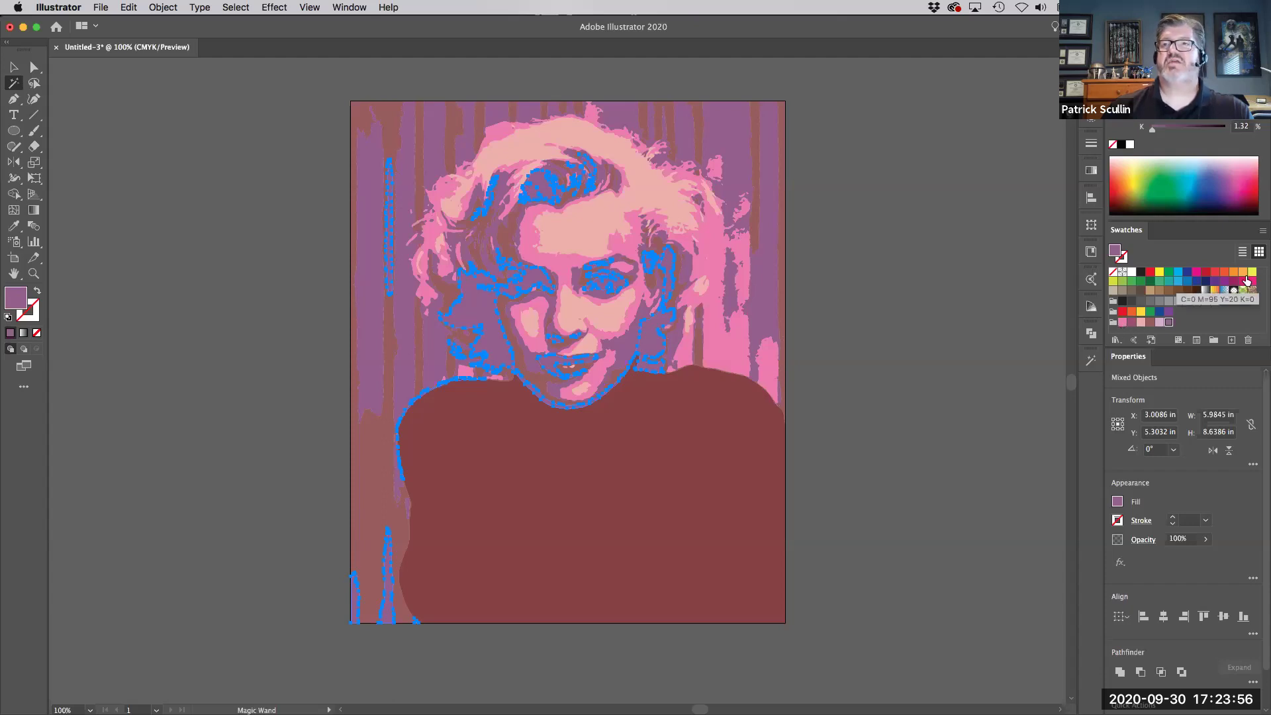
{"action": "left_click", "coordinate": [1234, 271]}
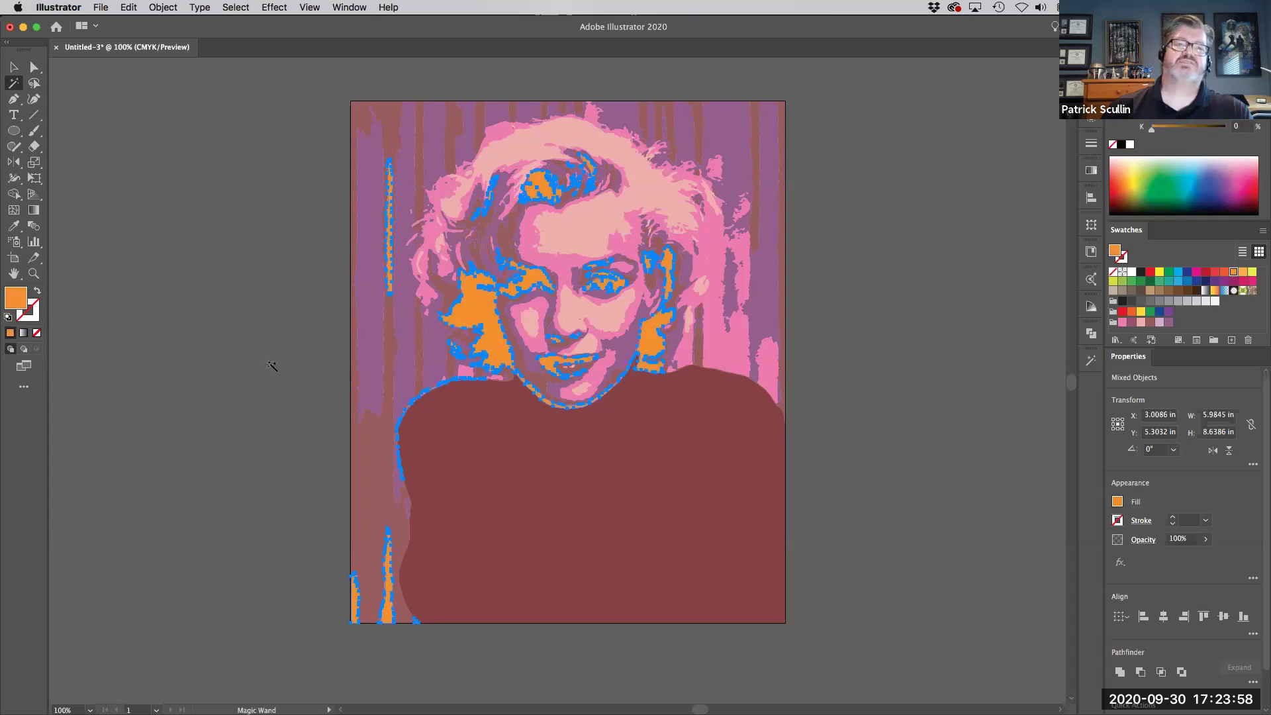
{"action": "left_click", "coordinate": [237, 371]}
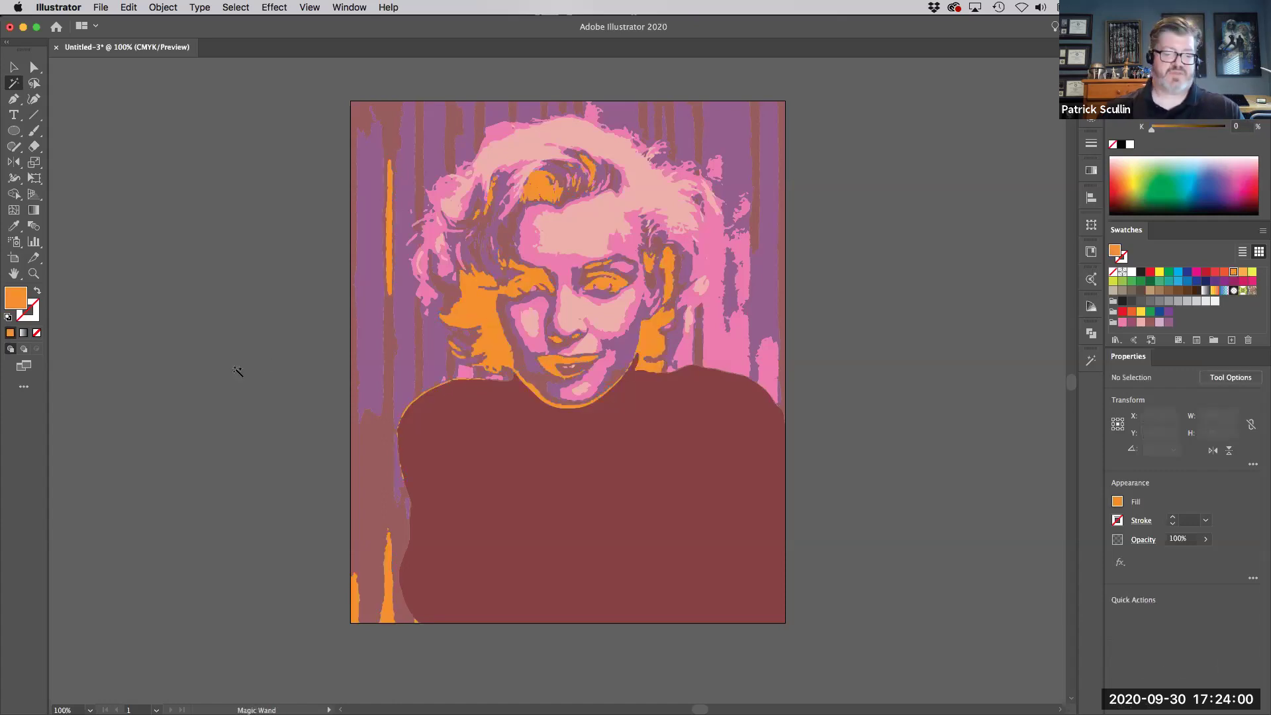
{"action": "key", "text": "super+z"}
{"action": "key", "text": "super+z"}
{"action": "key", "text": "super+z"}
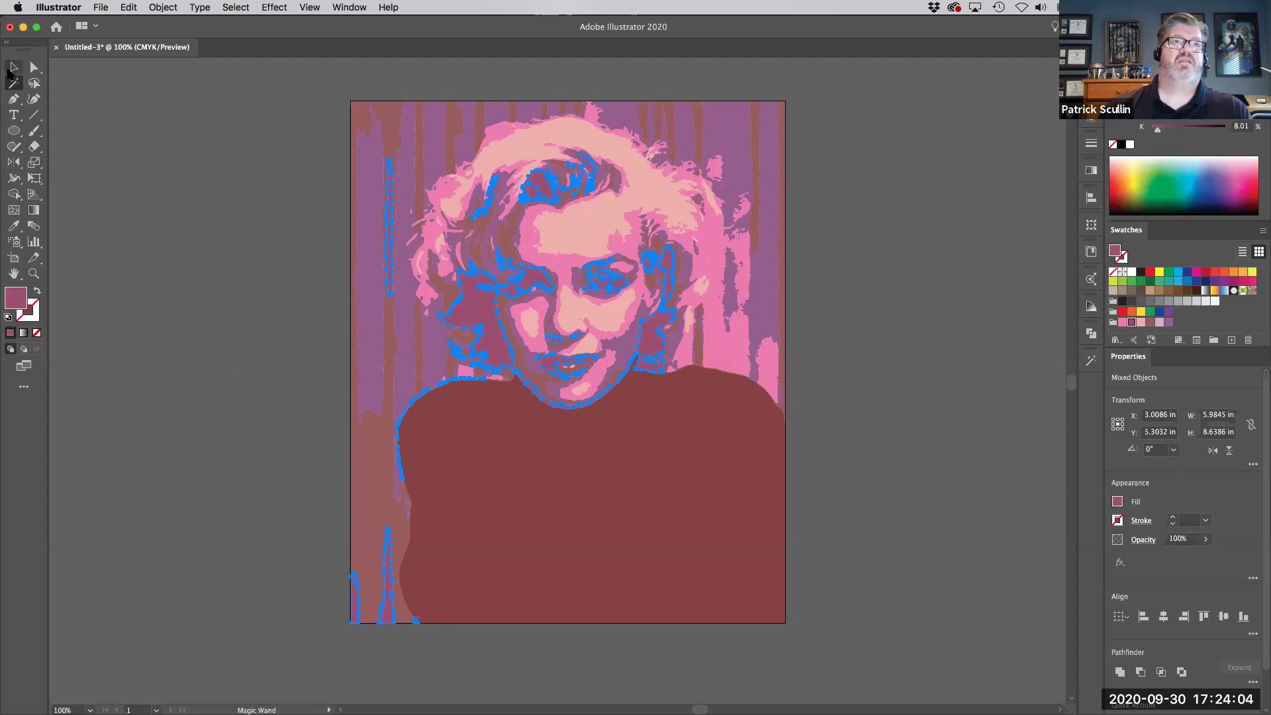
Step: Select all the traced artwork and open Edit Colors > Recolor Artwork
{"action": "key", "text": "v"}
{"action": "left_click", "coordinate": [149, 212]}
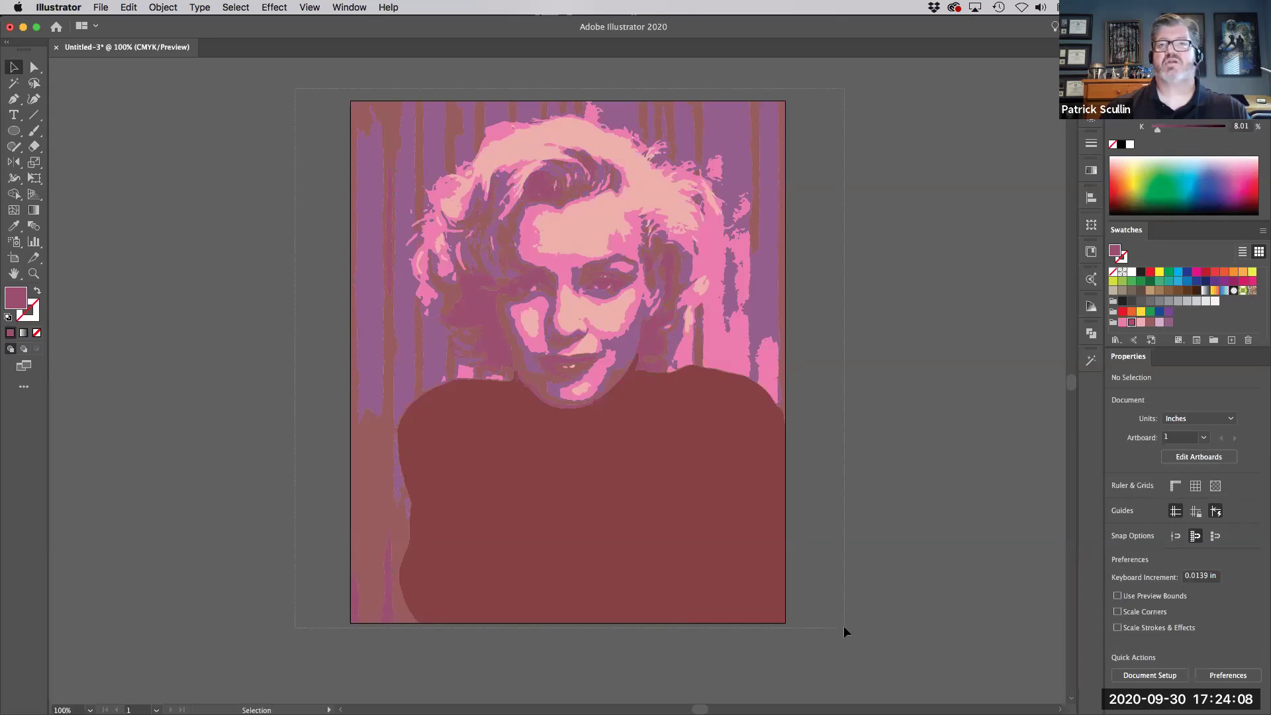
{"action": "key", "text": "super+a"}
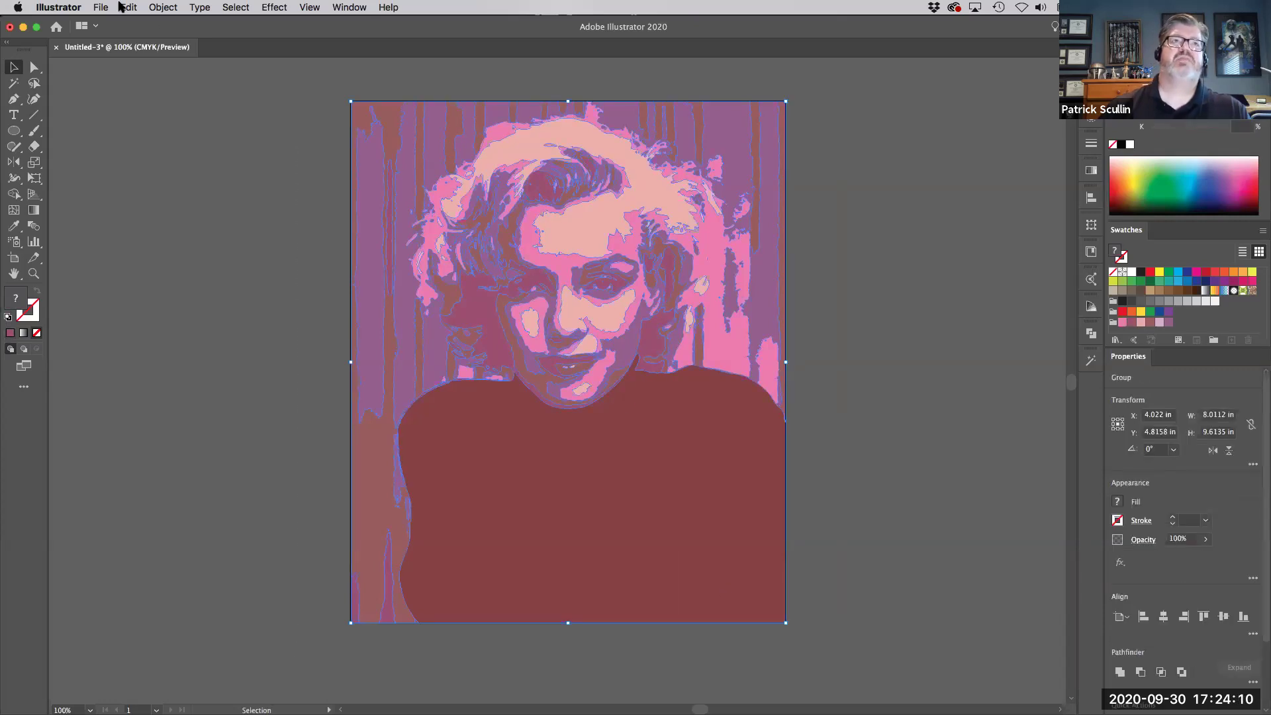
{"action": "left_click", "coordinate": [130, 7]}
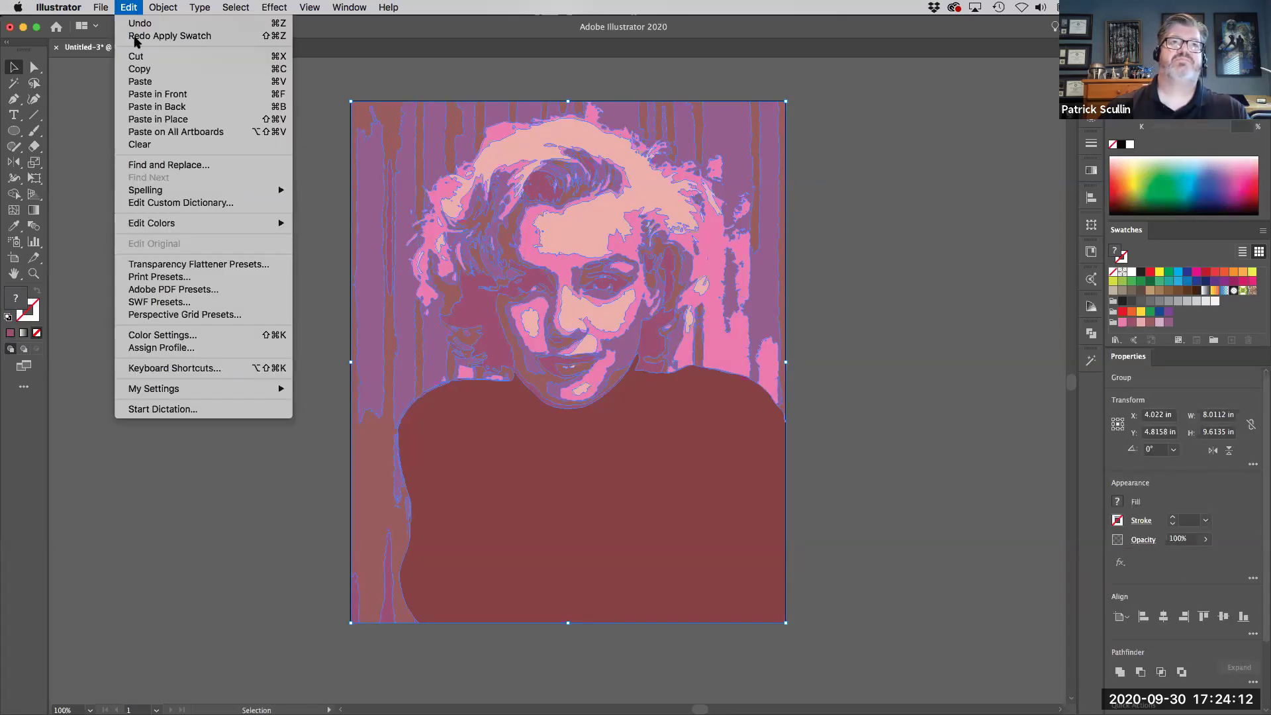
{"action": "mouse_move", "coordinate": [181, 227]}
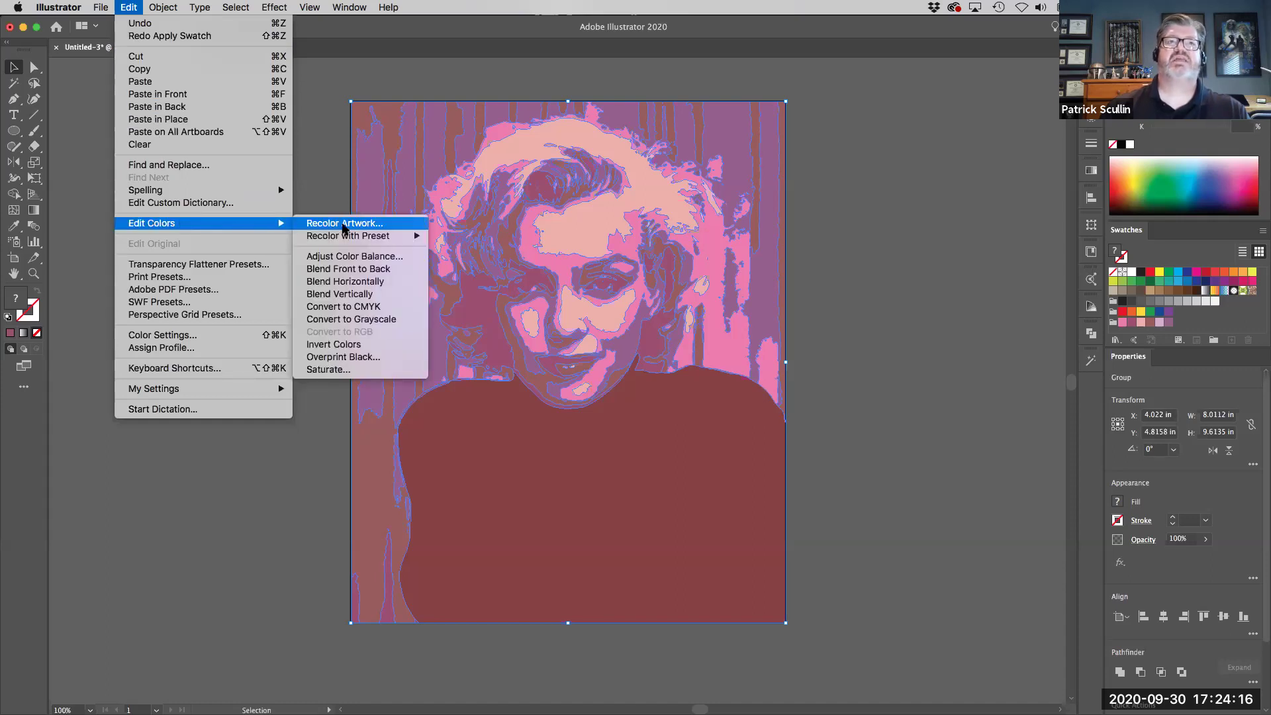
{"action": "left_click", "coordinate": [343, 225]}
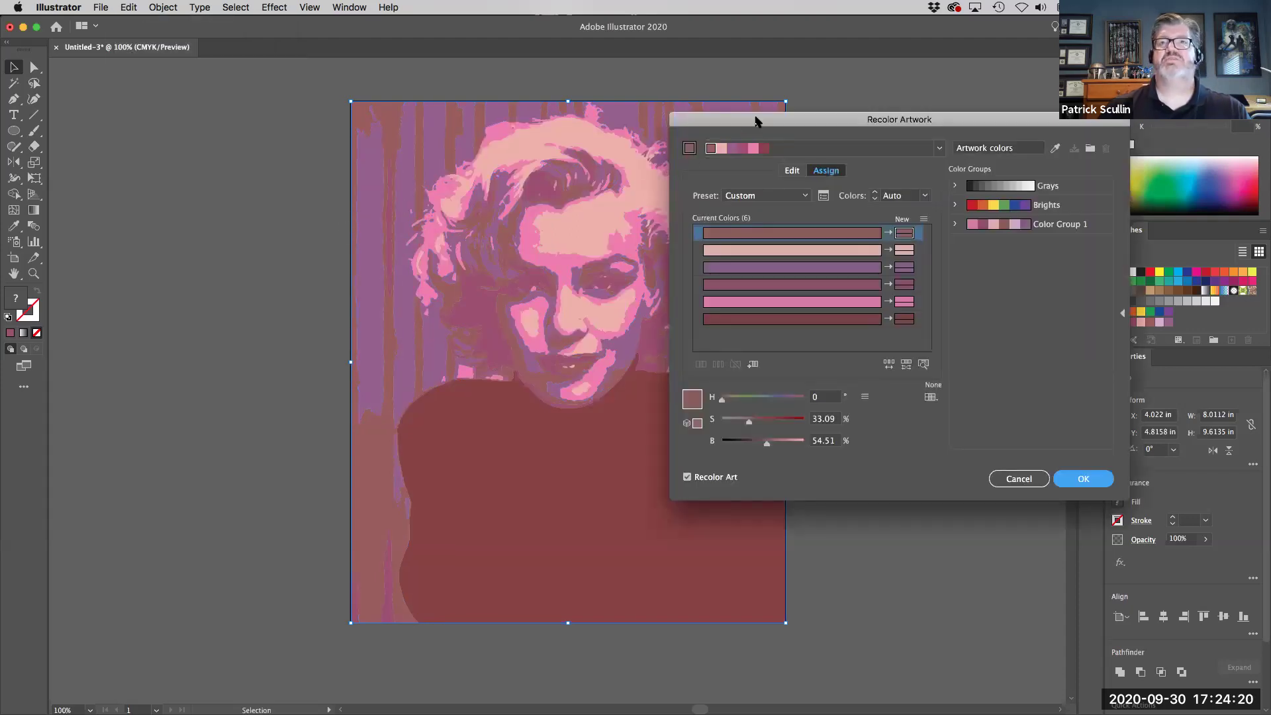
{"action": "left_click_drag", "start_coordinate": [752, 121], "coordinate": [906, 213]}
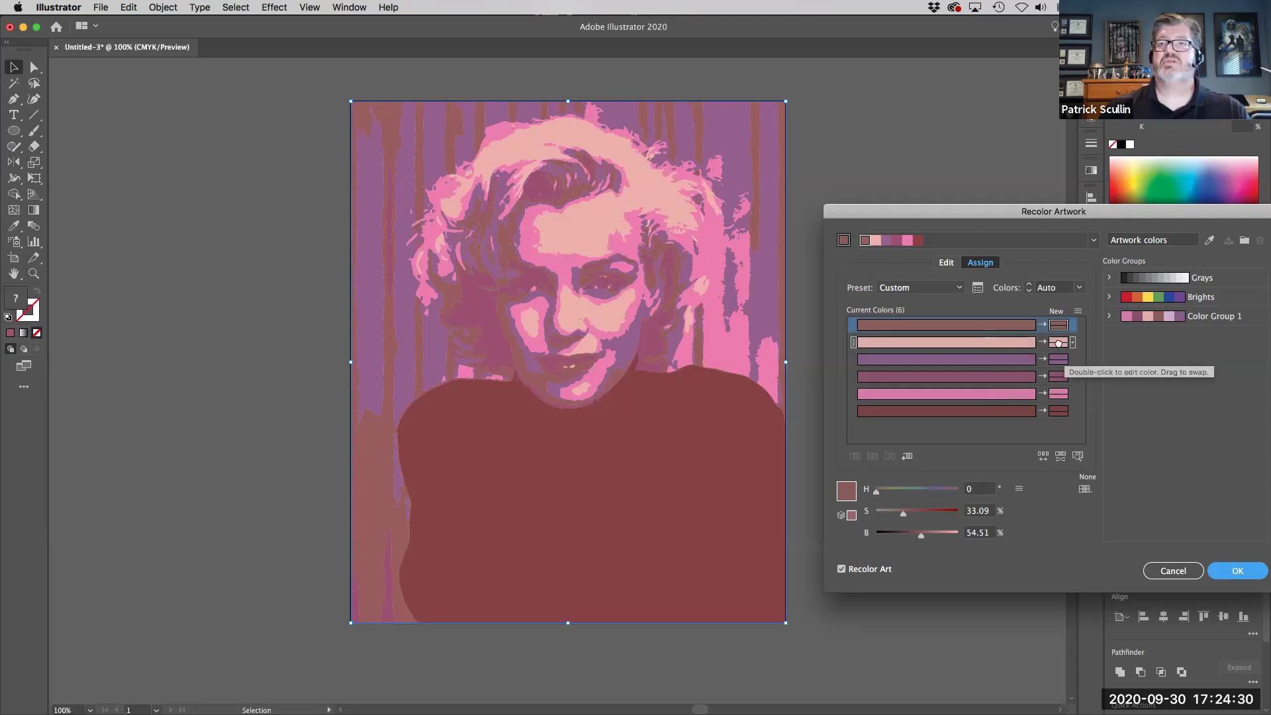
Step: Replace the pale pink with a warmer salmon shade in the Color Picker
{"action": "double_click", "coordinate": [1059, 343]}
{"action": "left_click_drag", "start_coordinate": [938, 250], "coordinate": [980, 420]}
{"action": "mouse_move", "coordinate": [904, 480]}
{"action": "left_mouse_down"}
{"action": "mouse_move", "coordinate": [923, 497]}
{"action": "mouse_move", "coordinate": [936, 484]}
{"action": "left_mouse_up"}
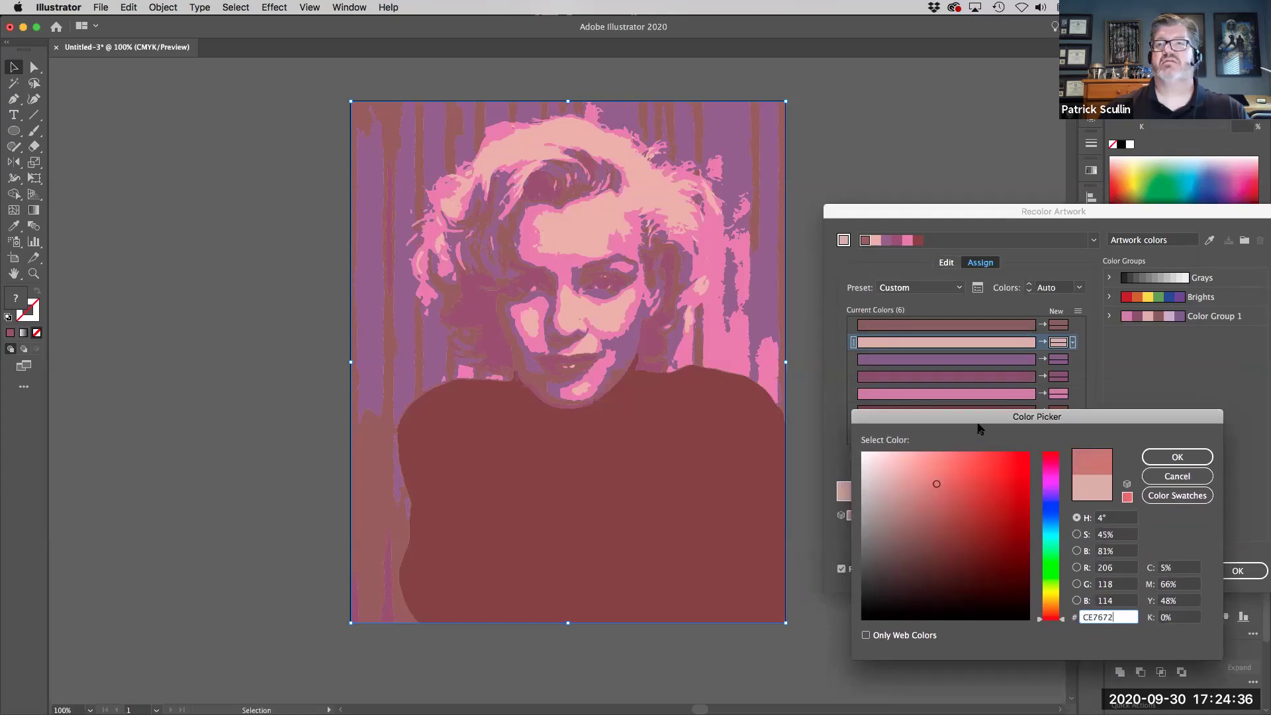
{"action": "left_click", "coordinate": [939, 480]}
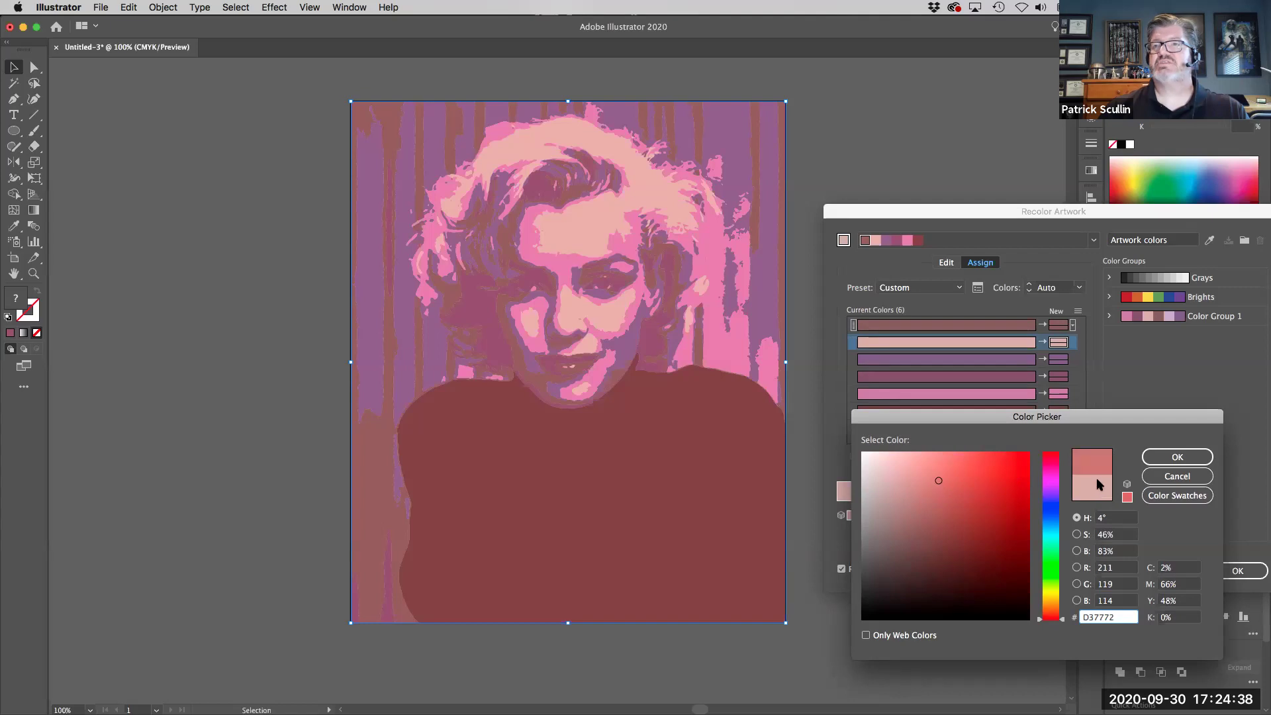
{"action": "left_click_drag", "start_coordinate": [1057, 417], "coordinate": [1031, 414]}
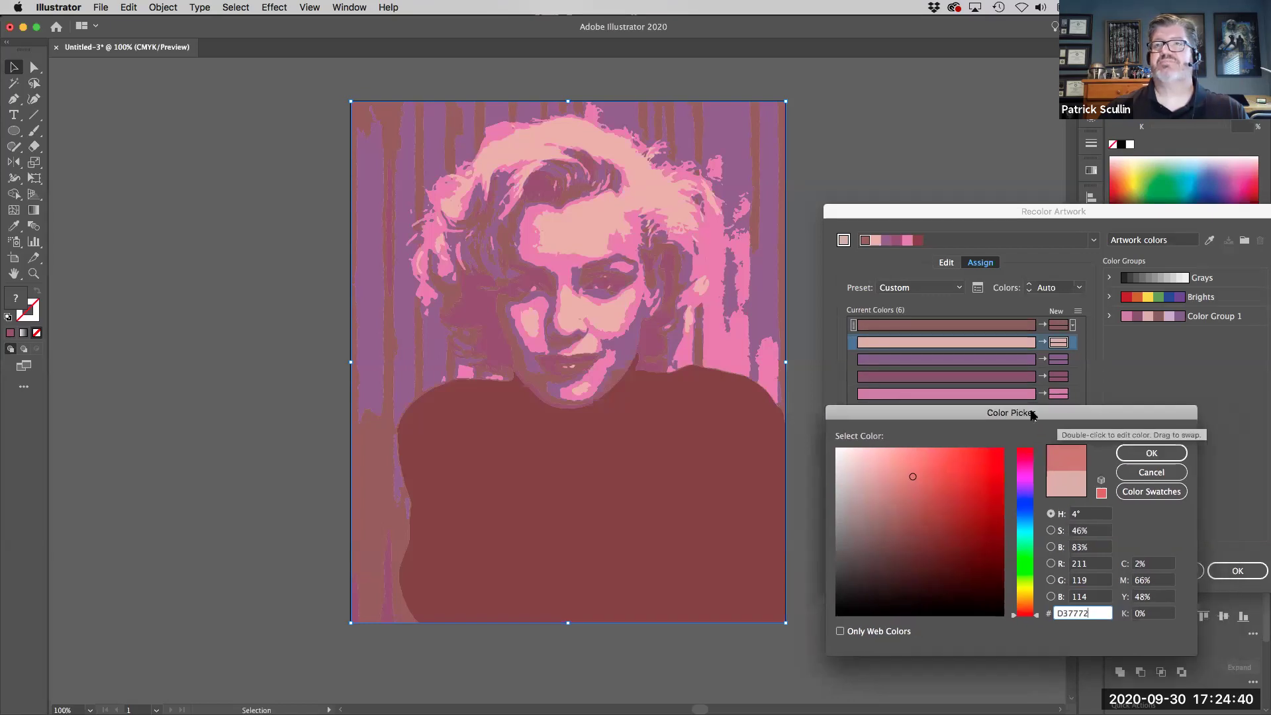
{"action": "left_click", "coordinate": [1156, 453]}
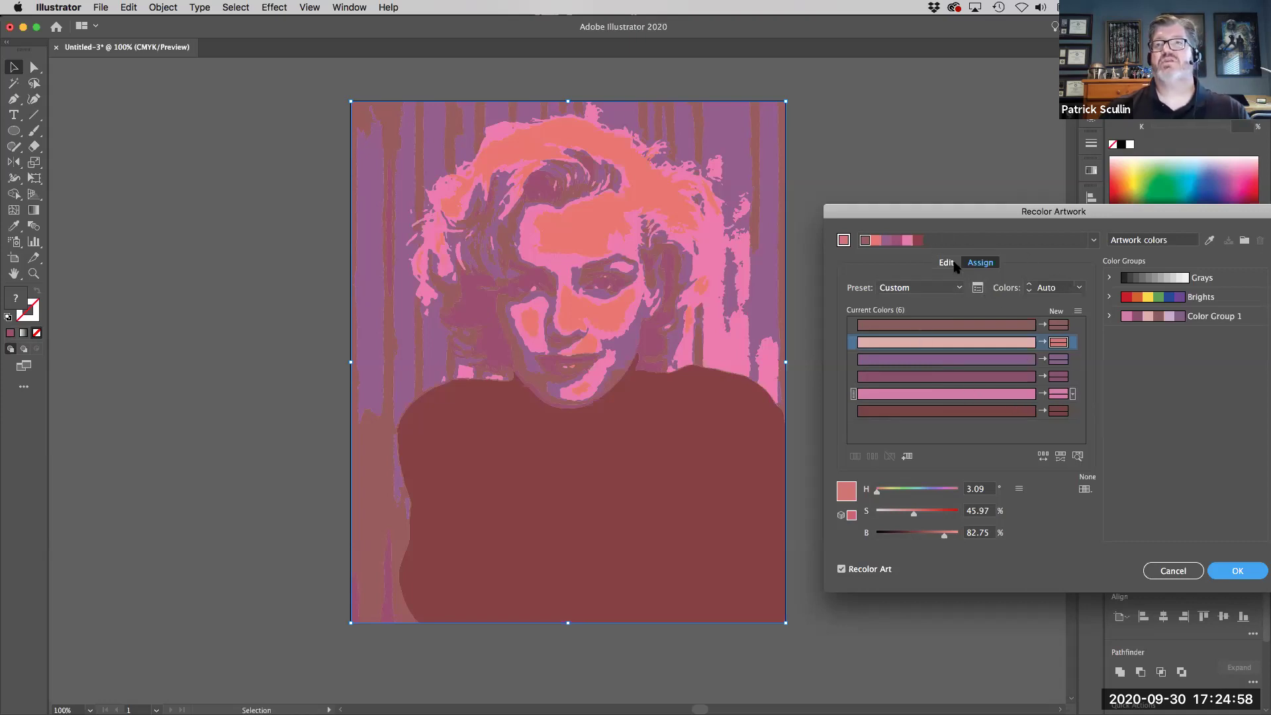
Step: On the Edit colour wheel, shift pinks to magenta, a purple to tan, stripes to blue, and apply
{"action": "left_click", "coordinate": [947, 263]}
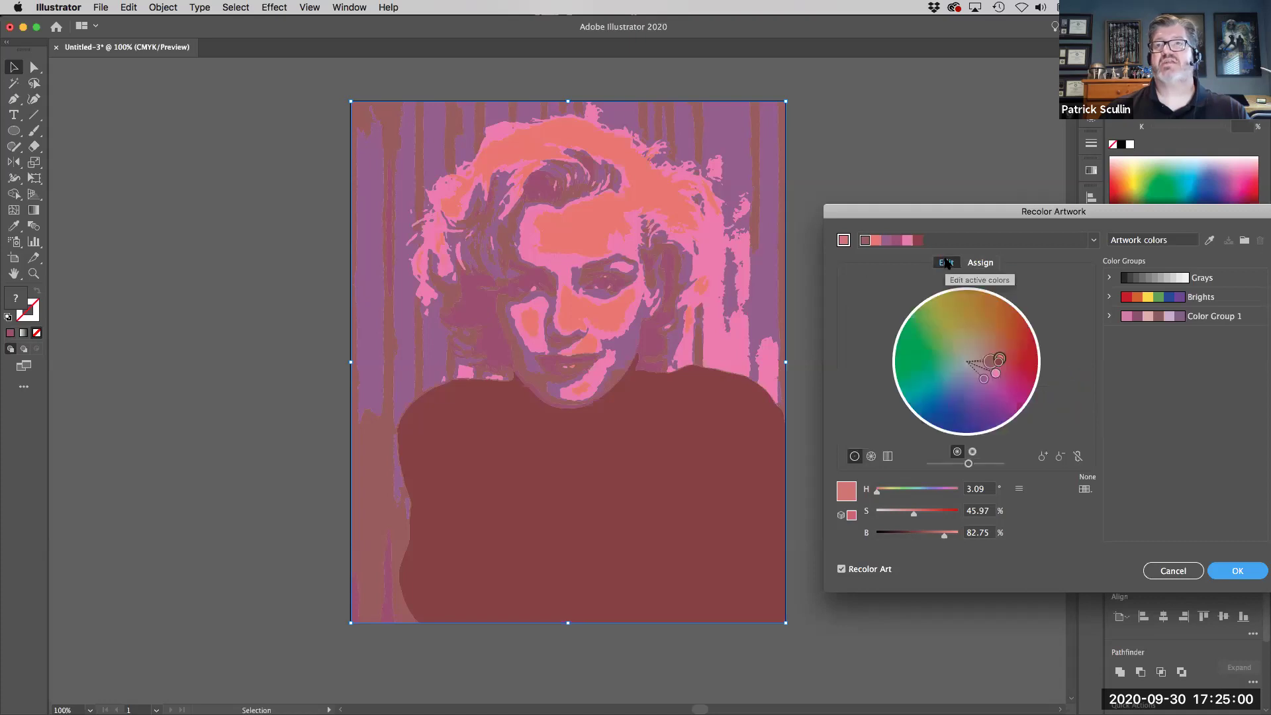
{"action": "left_click_drag", "start_coordinate": [998, 376], "coordinate": [983, 398]}
{"action": "left_click", "coordinate": [983, 381]}
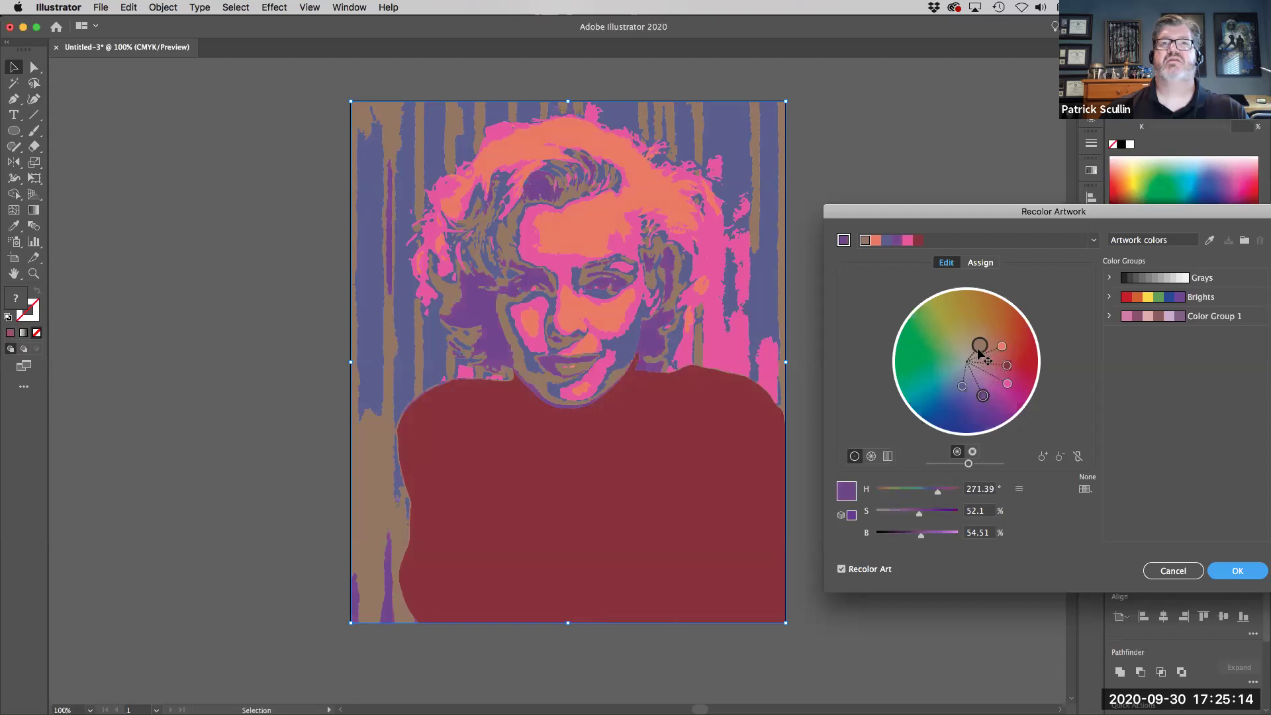
{"action": "left_click_drag", "start_coordinate": [980, 347], "coordinate": [971, 351]}
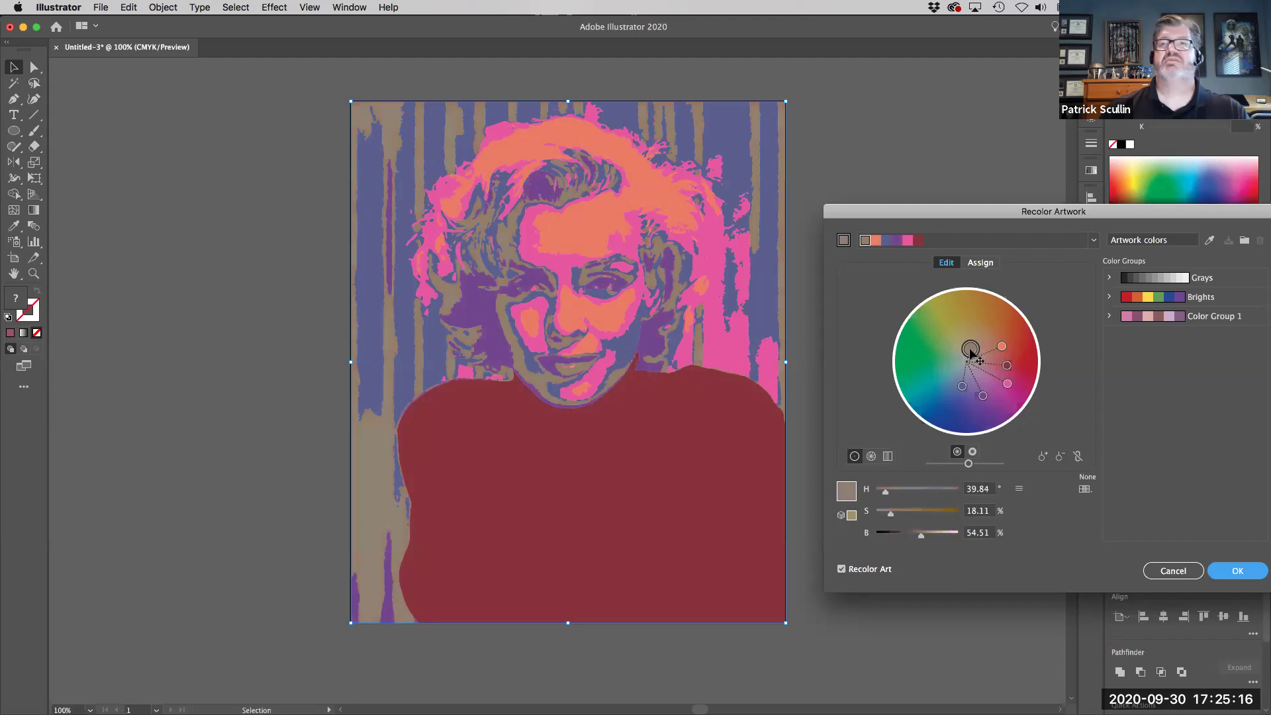
{"action": "left_click_drag", "start_coordinate": [963, 387], "coordinate": [952, 396]}
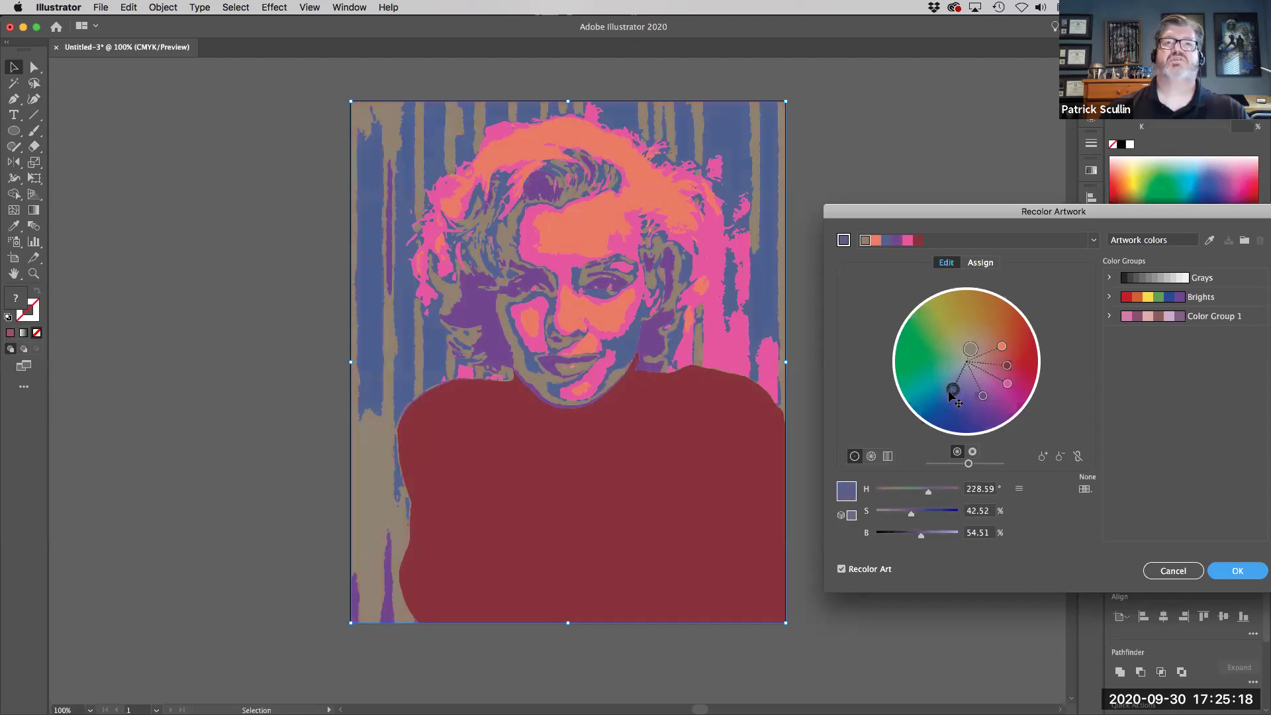
{"action": "left_click", "coordinate": [1237, 570]}
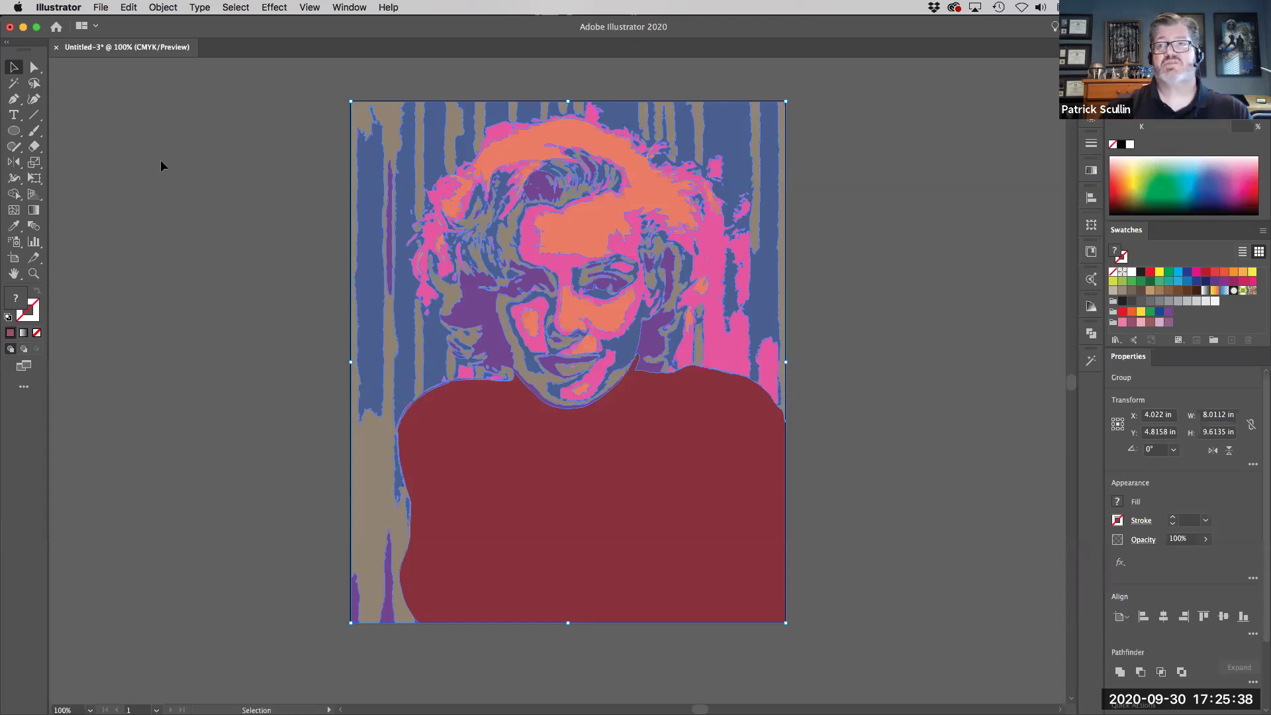
{"action": "left_click", "coordinate": [218, 177]}
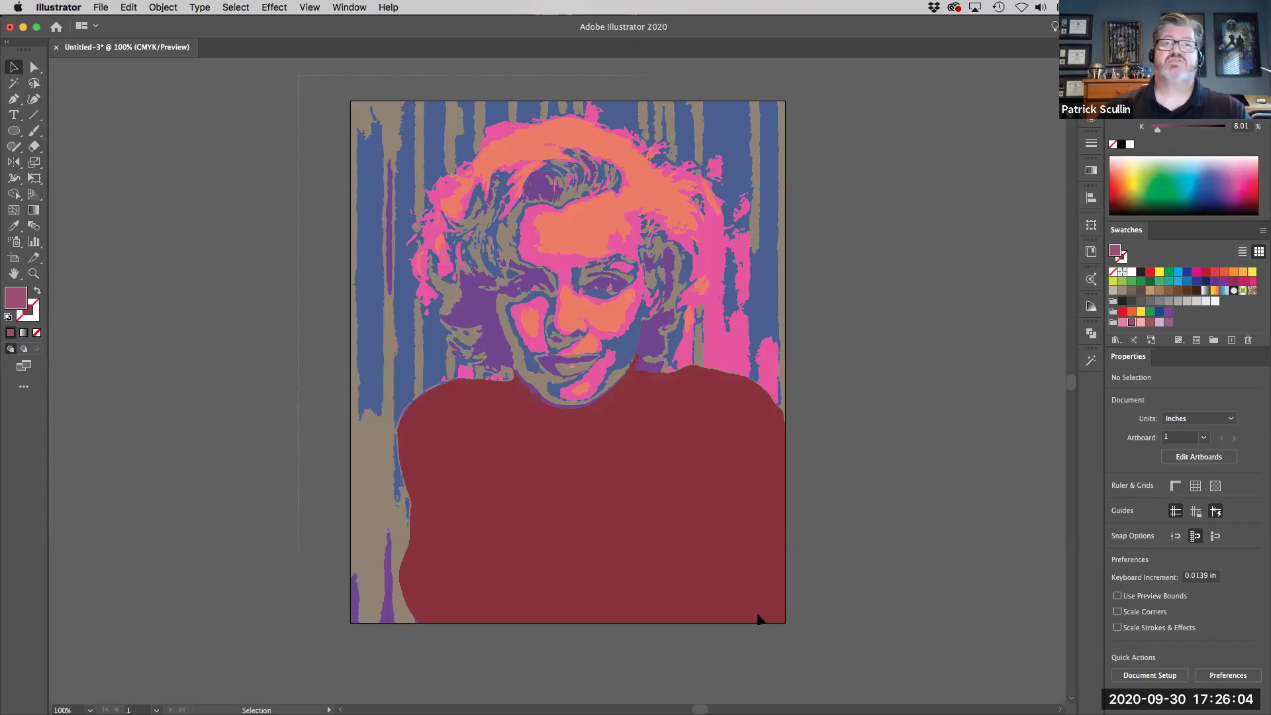
{"action": "key", "text": "super+a"}
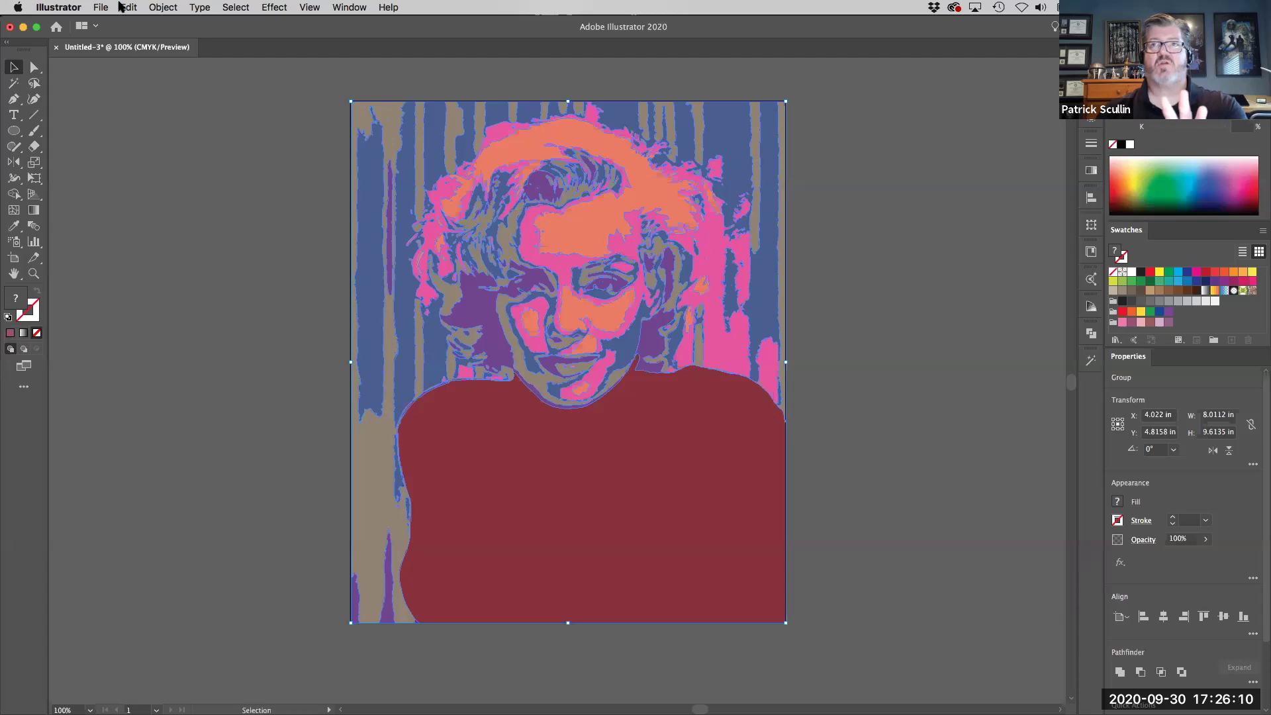
Step: Run Object > Path > Simplify and lower the slider to about 4432 anchor points
{"action": "left_click", "coordinate": [158, 7]}
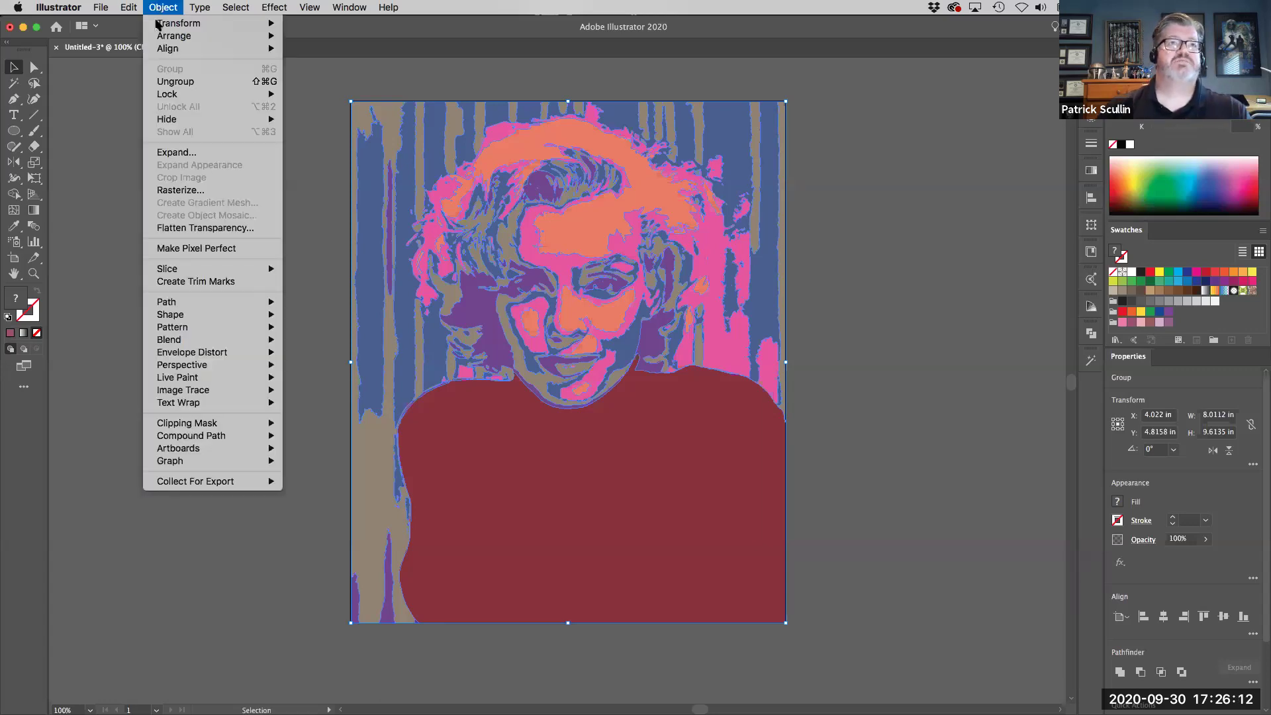
{"action": "mouse_move", "coordinate": [189, 305]}
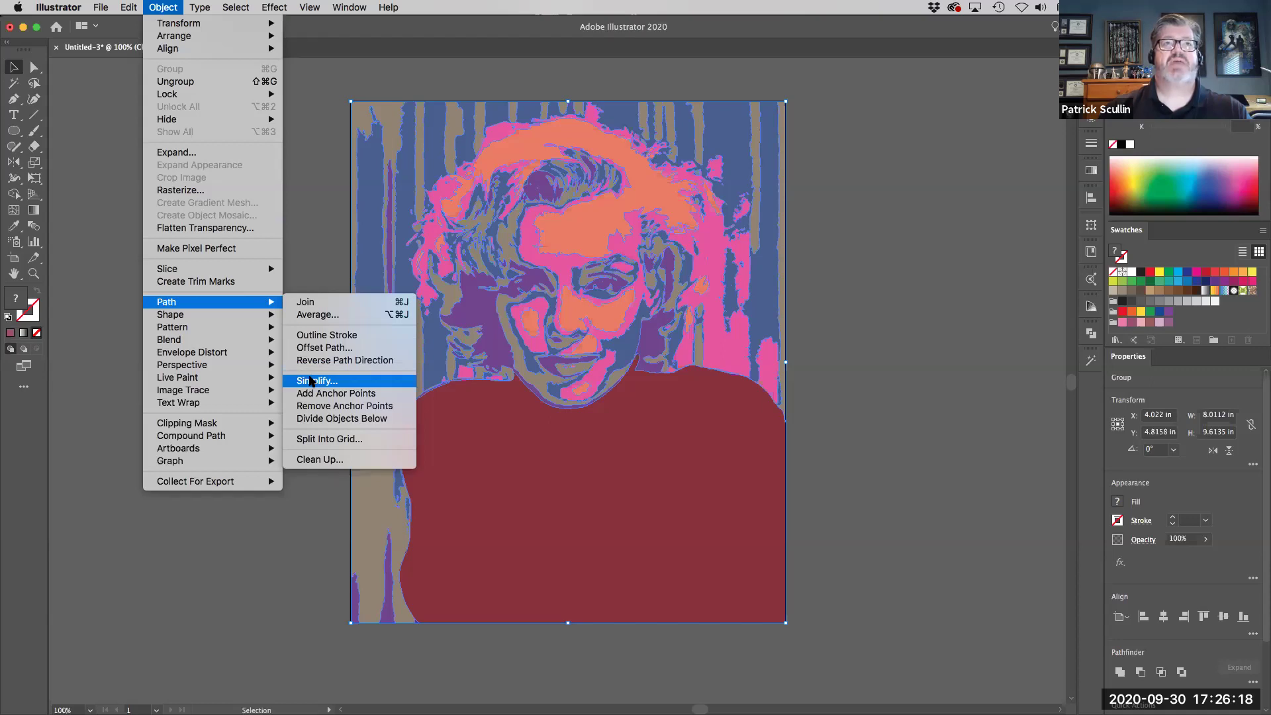
{"action": "left_click", "coordinate": [314, 382]}
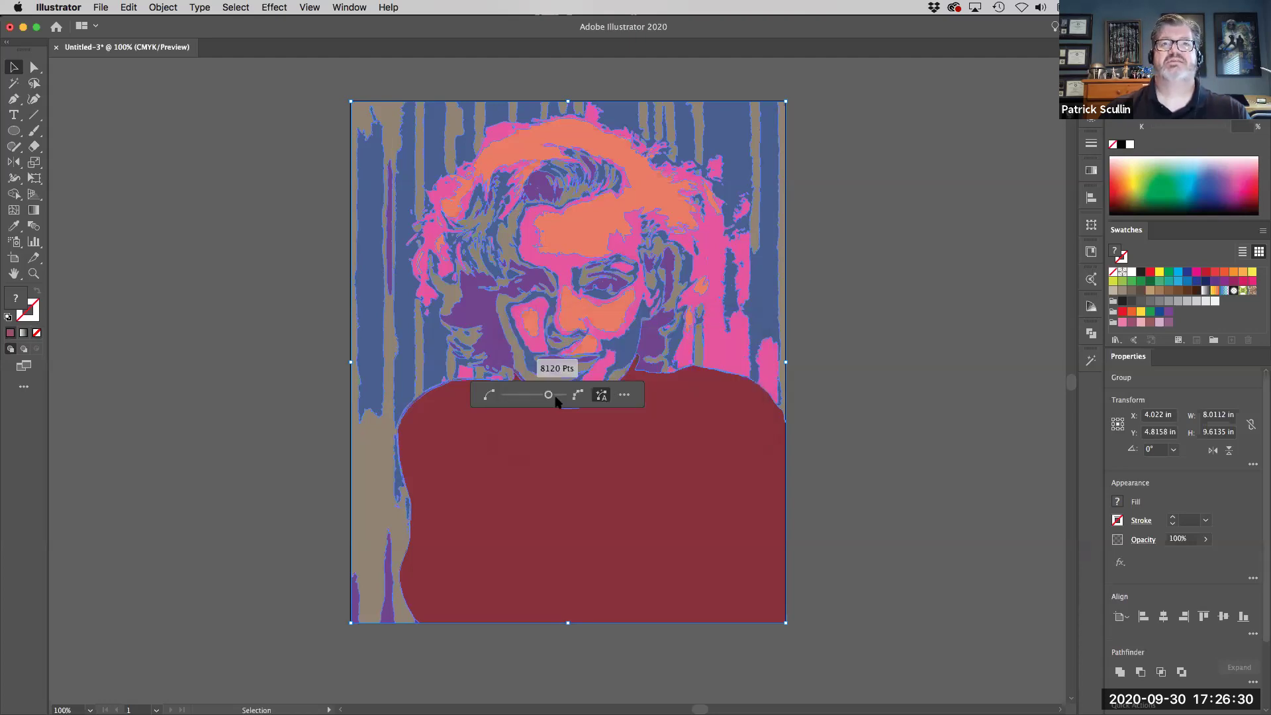
{"action": "left_click_drag", "start_coordinate": [549, 398], "coordinate": [538, 402]}
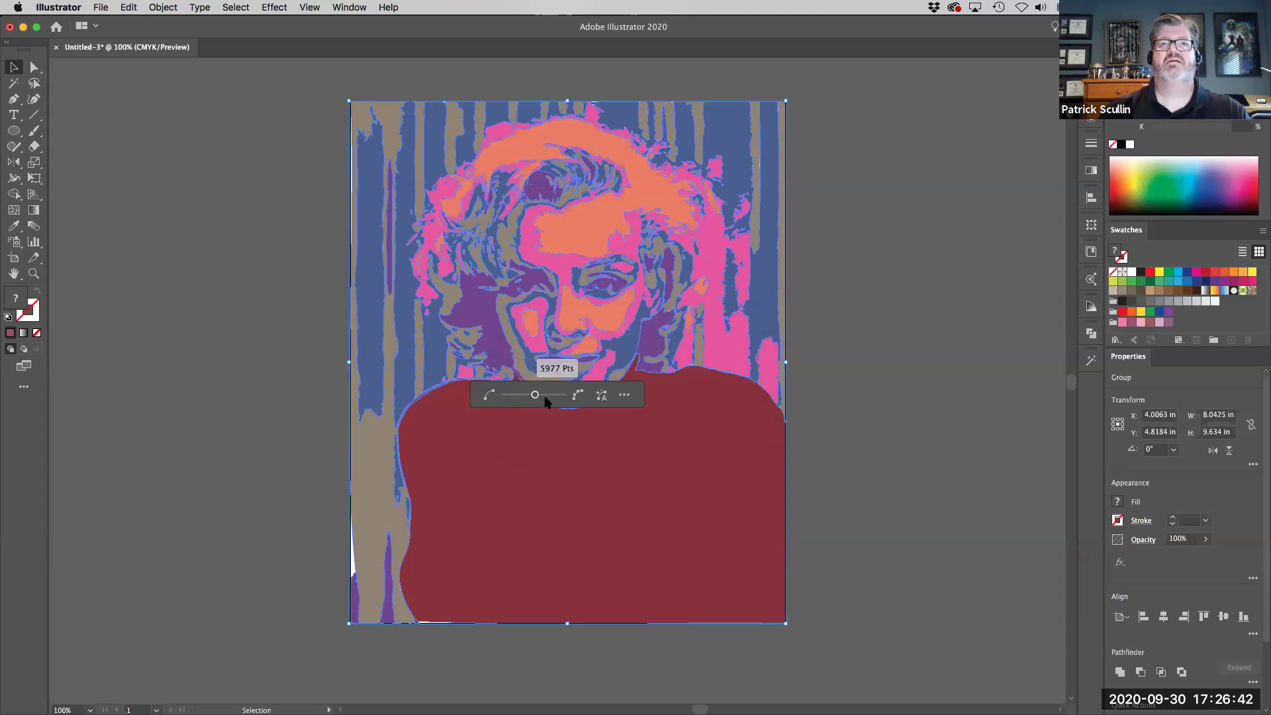
{"action": "left_click_drag", "start_coordinate": [547, 397], "coordinate": [542, 396]}
{"action": "left_click", "coordinate": [625, 396]}
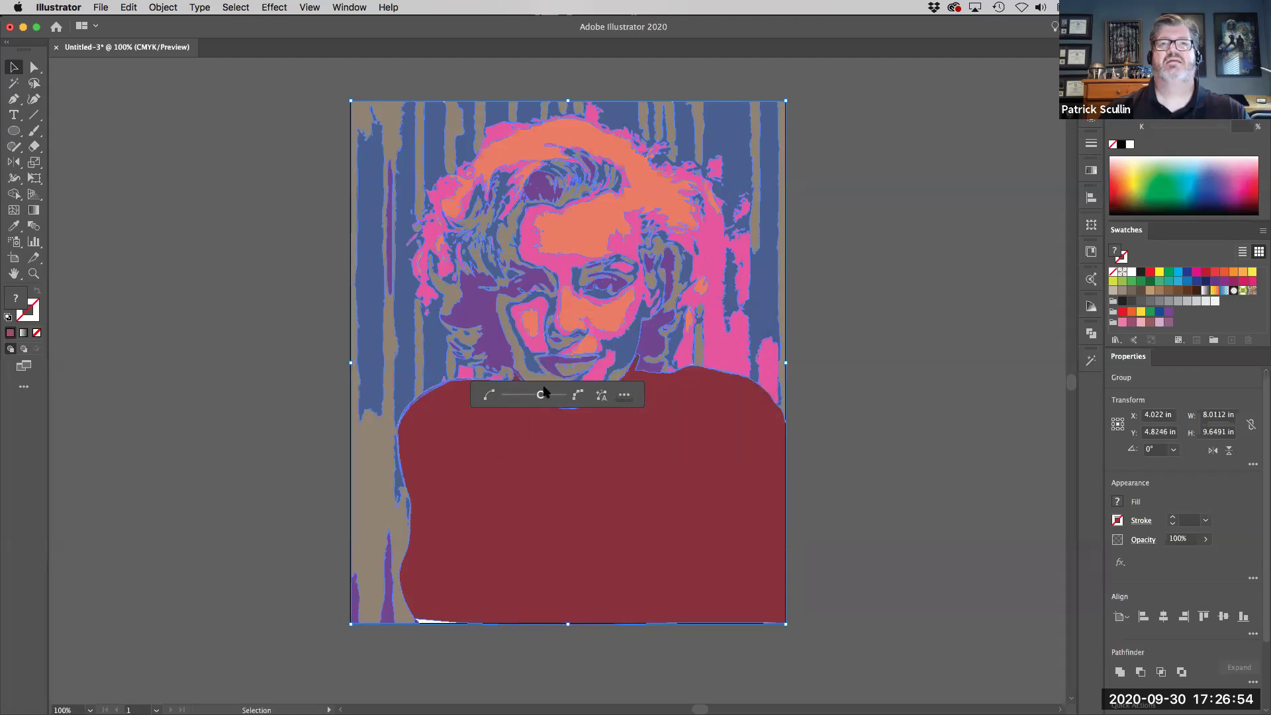
{"action": "left_click_drag", "start_coordinate": [541, 395], "coordinate": [518, 400]}
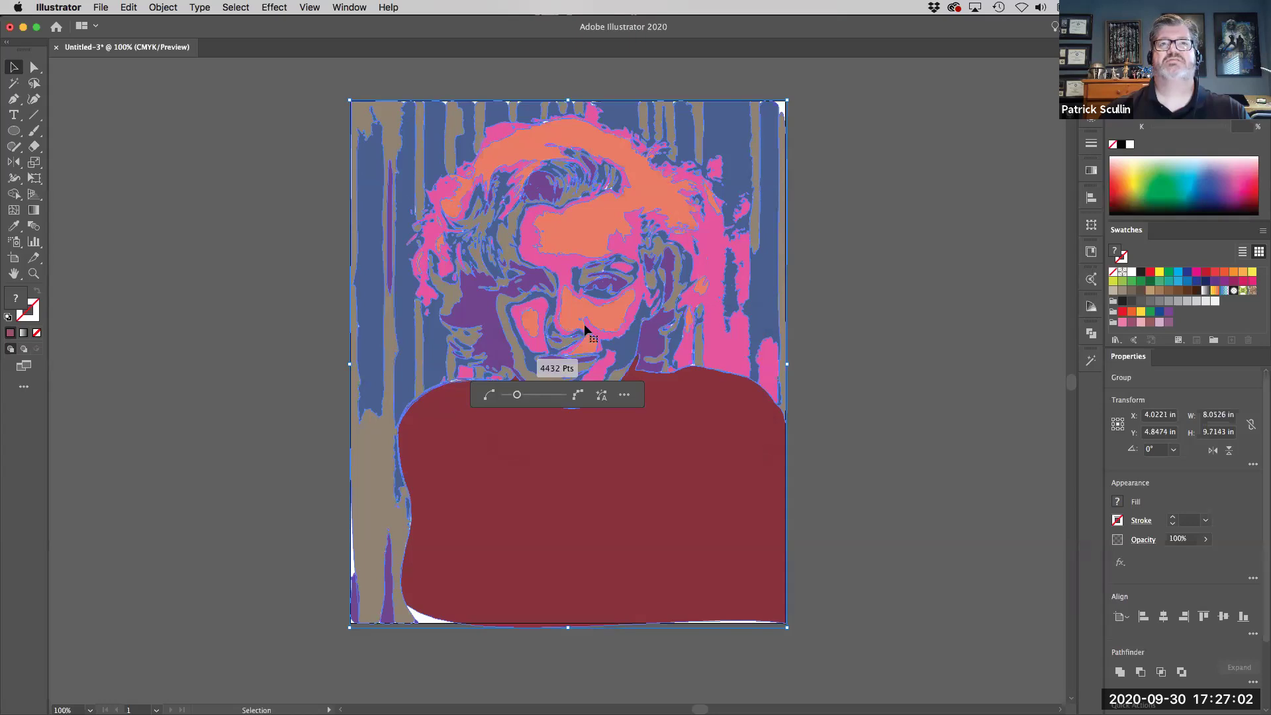
Step: Deselect on the empty pasteboard to close the Simplify controls
{"action": "left_click", "coordinate": [828, 273]}
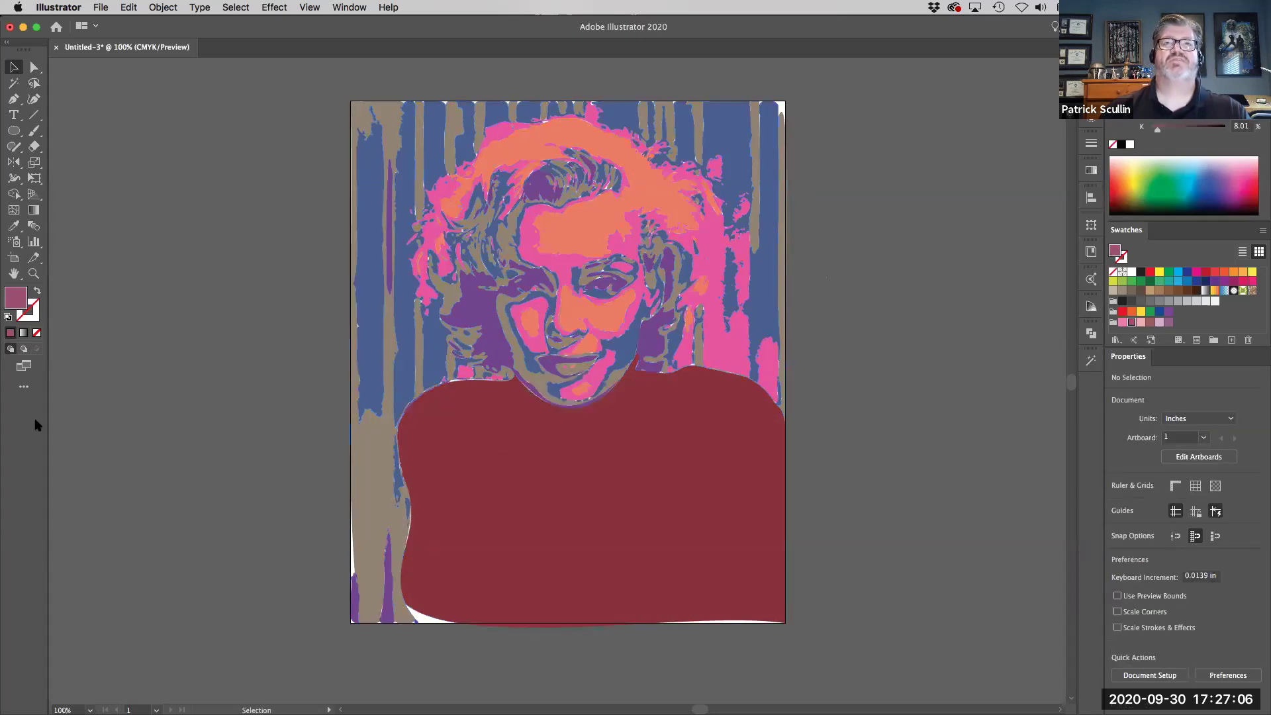